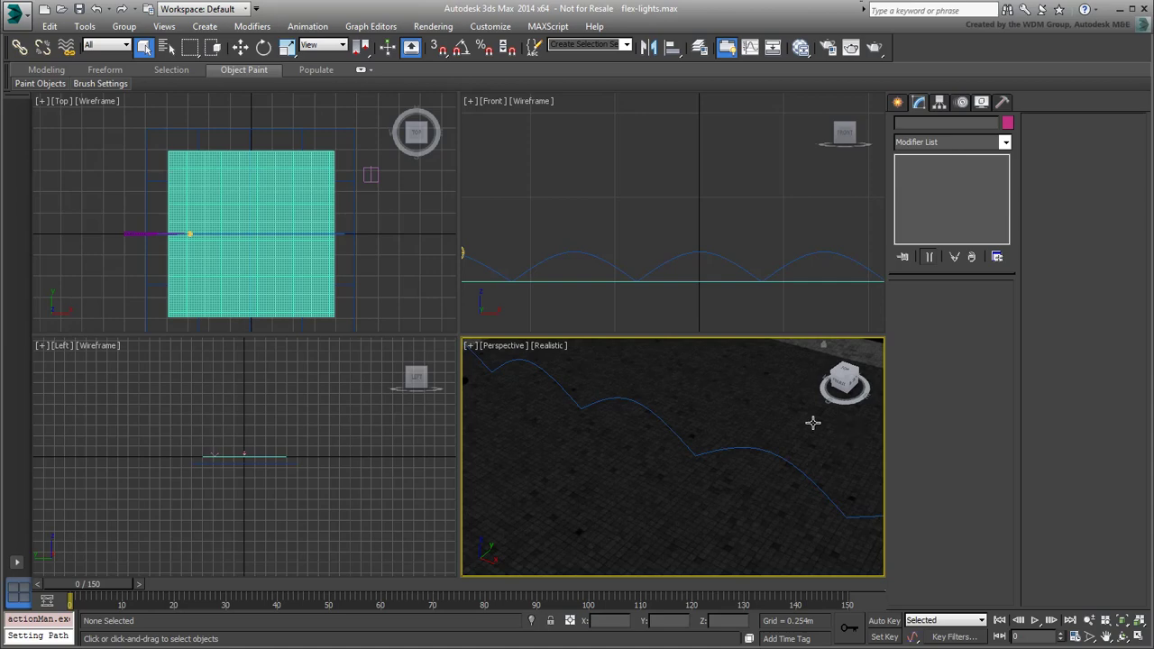
# - Load Ripples.xml into the Water Surface plane's Point Cache and scrub the timeline forward
pyautogui.click(722, 422)
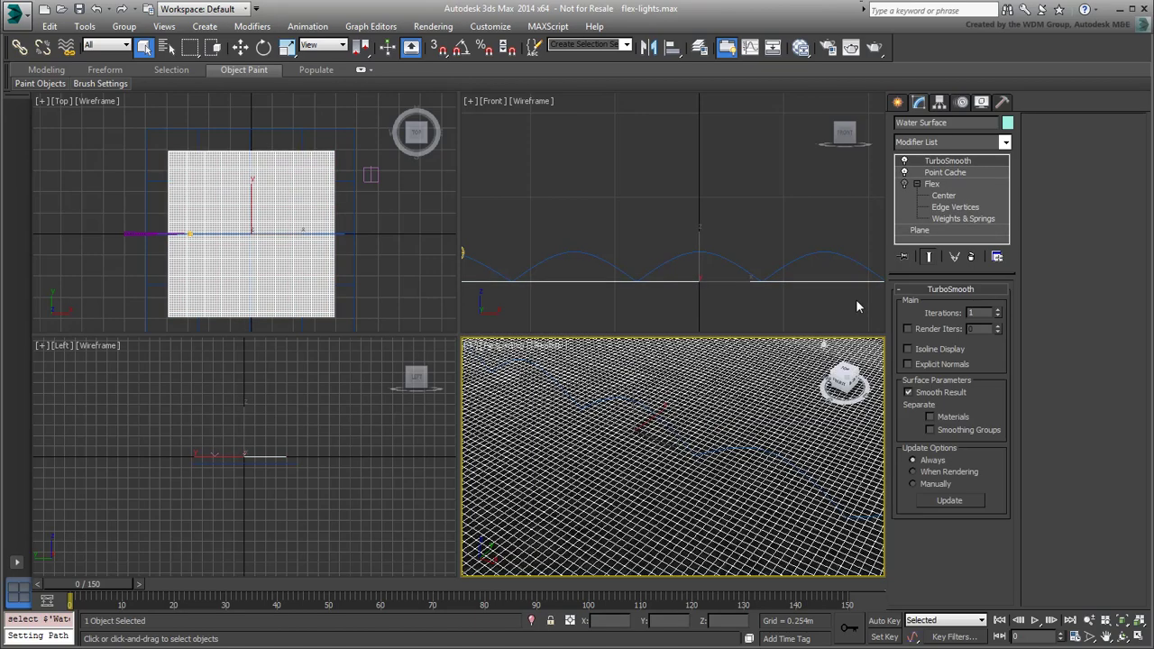
pyautogui.click(948, 173)
pyautogui.click(972, 351)
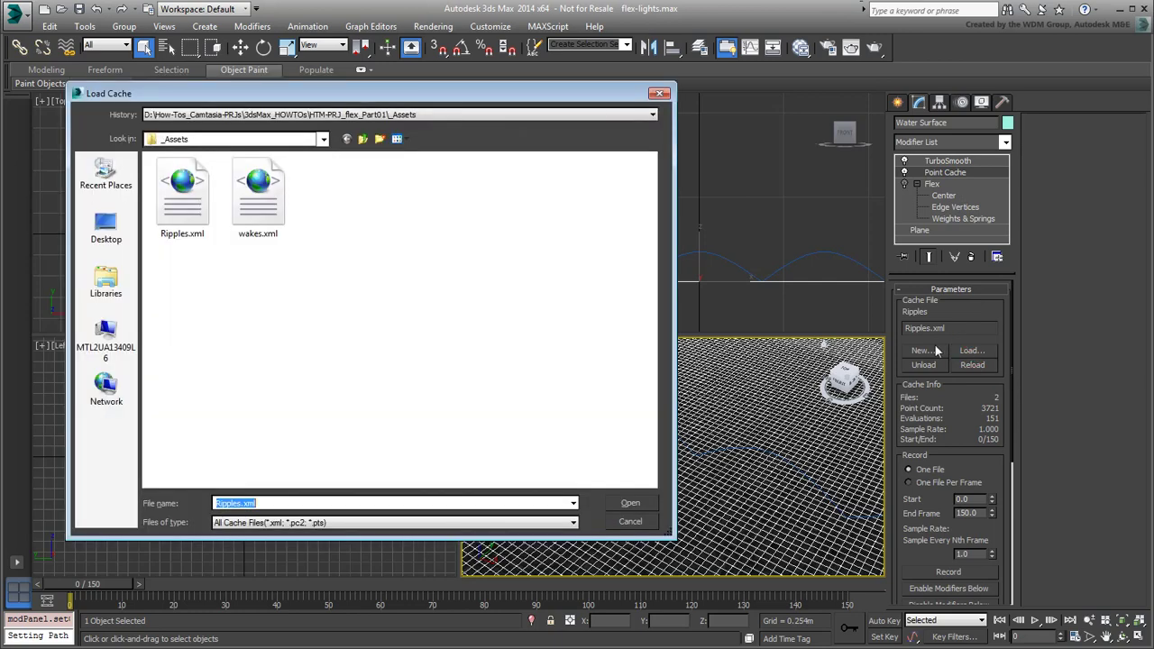
pyautogui.click(180, 209)
pyautogui.click(631, 503)
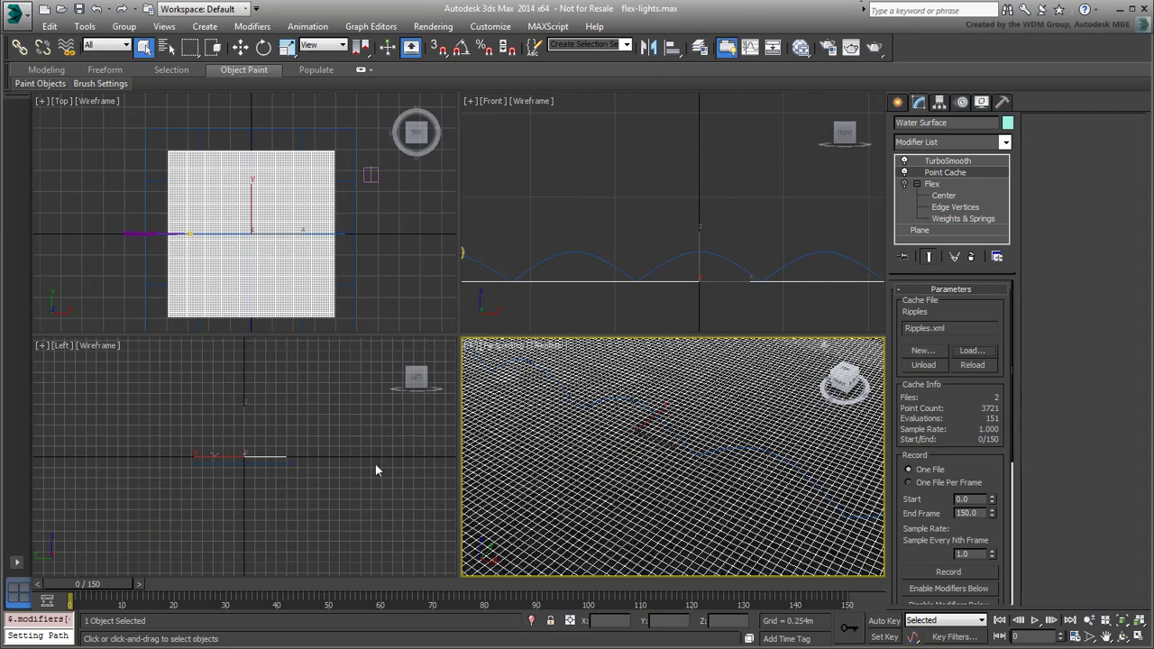
pyautogui.moveTo(112, 586); pyautogui.dragTo(321, 595)
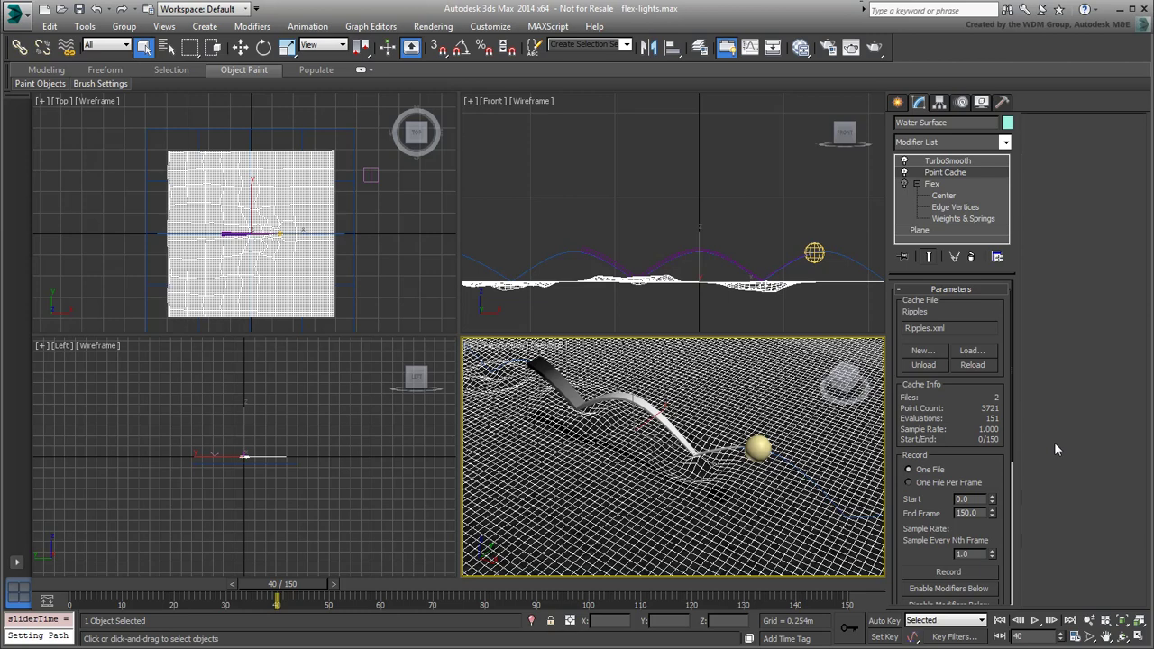
# - Zoom out and pan the Front viewport to frame the whole rippled water surface
pyautogui.scroll(-3, 660, 215)
pyautogui.scroll(-3, 691, 201)
pyautogui.moveTo(691, 201); pyautogui.dragTo(664, 250, button='middle')
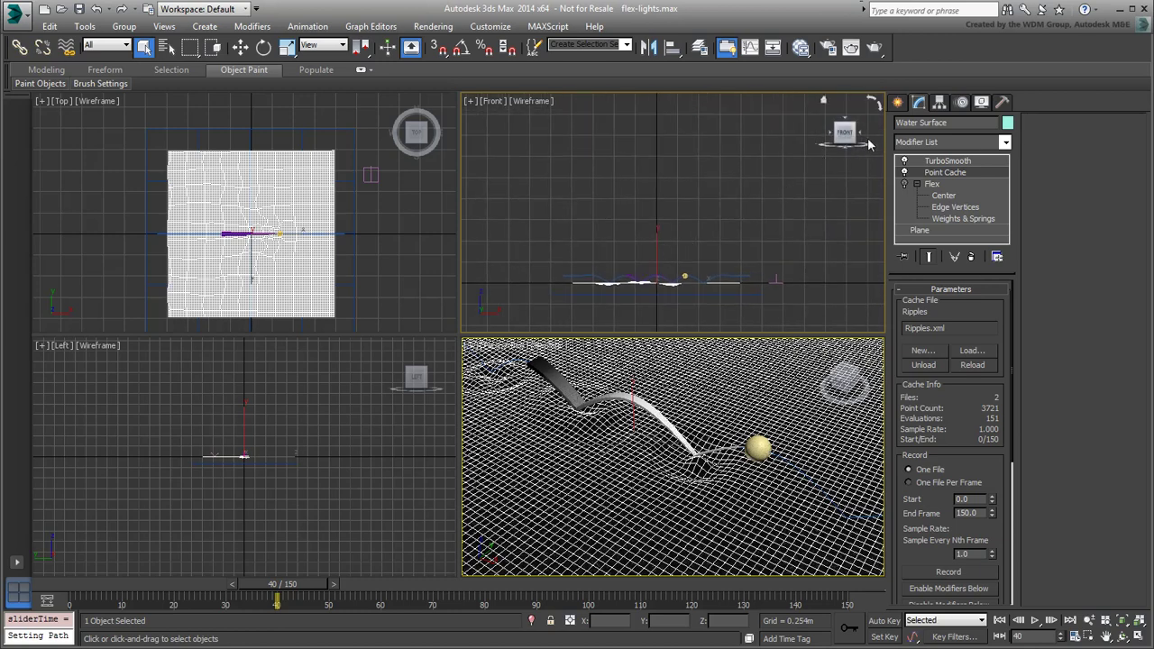
# - Create a Standard mr Area Spot light above the water and turn off Targeted
pyautogui.click(899, 103)
pyautogui.click(937, 126)
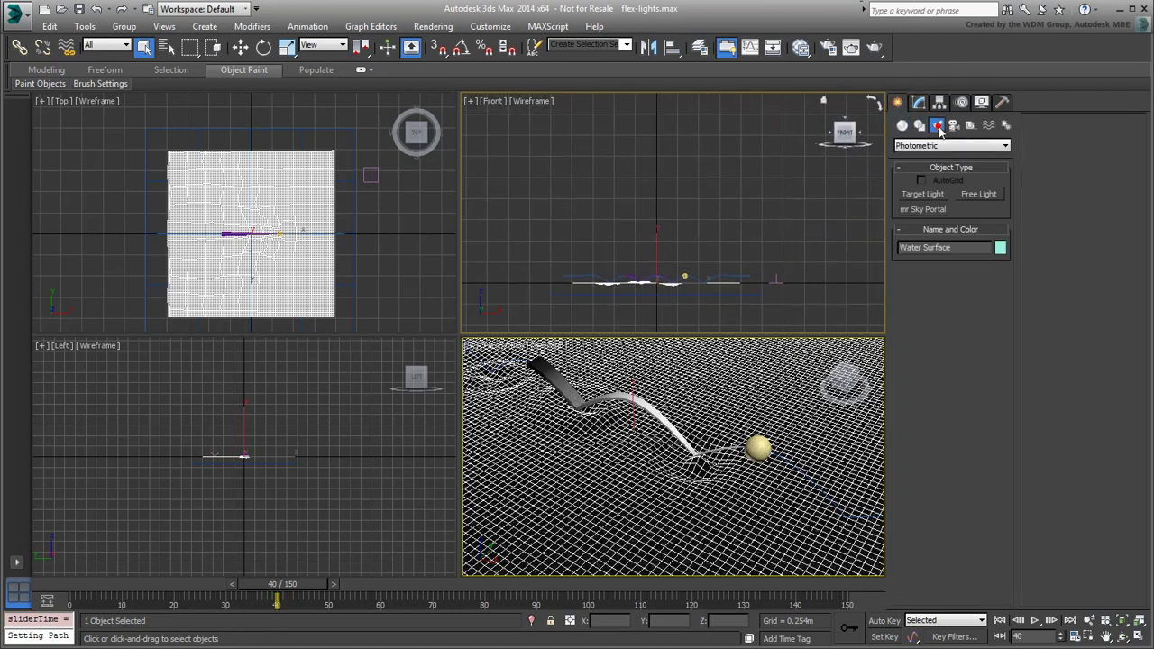
pyautogui.click(1003, 145)
pyautogui.click(992, 173)
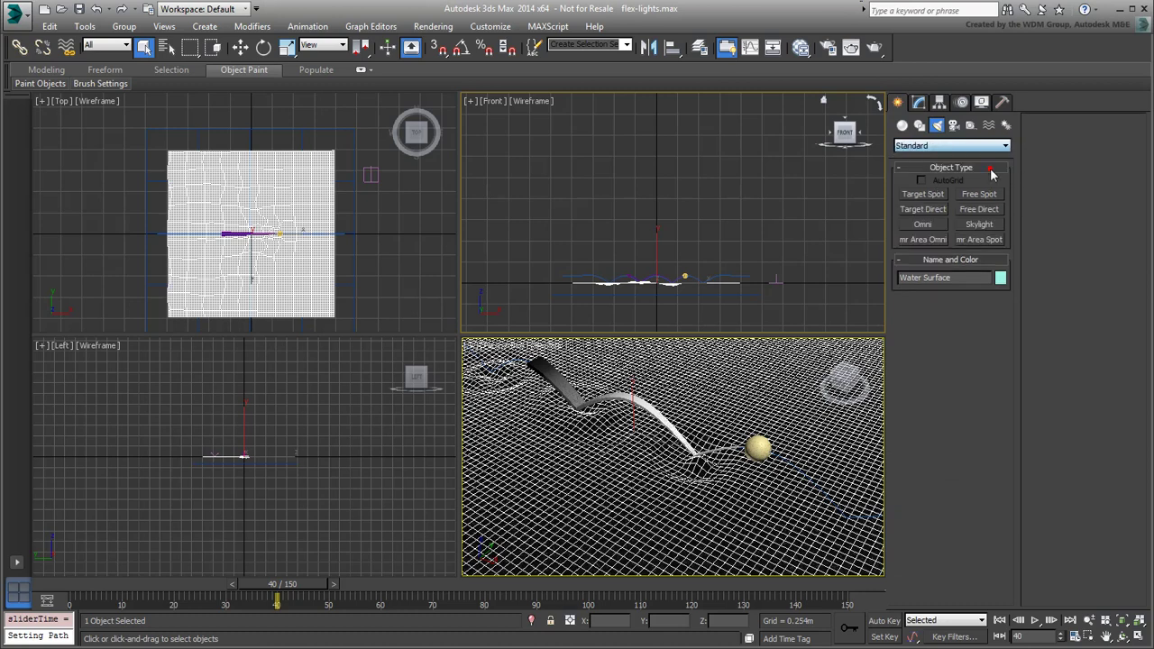
pyautogui.click(978, 240)
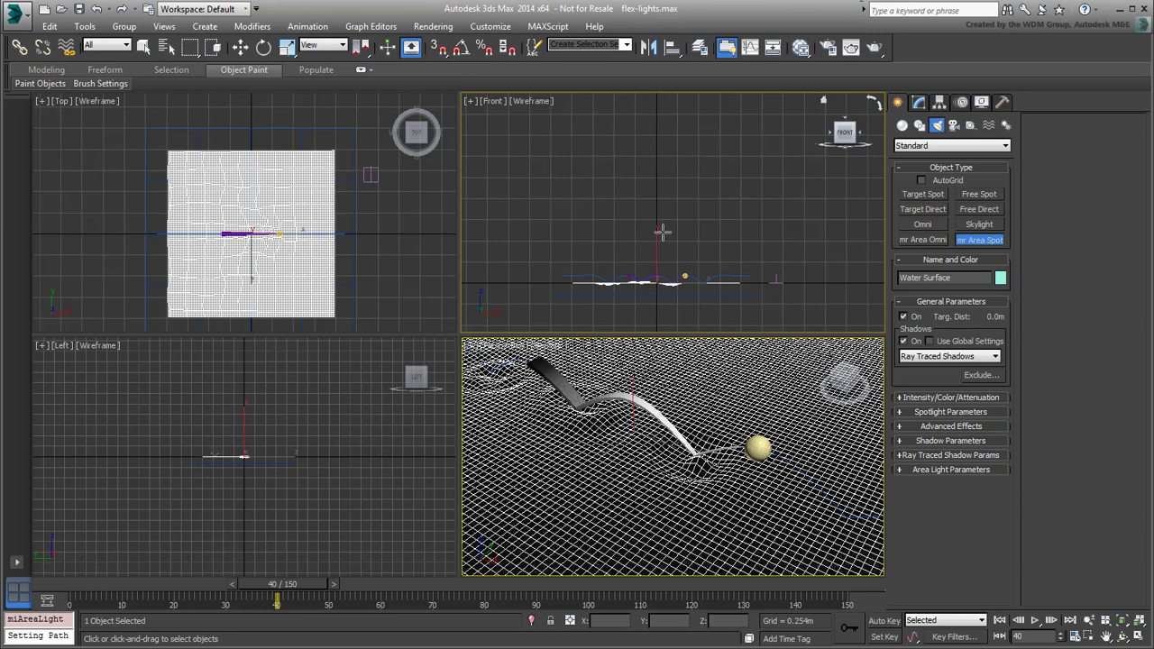
pyautogui.moveTo(657, 198); pyautogui.dragTo(657, 303)
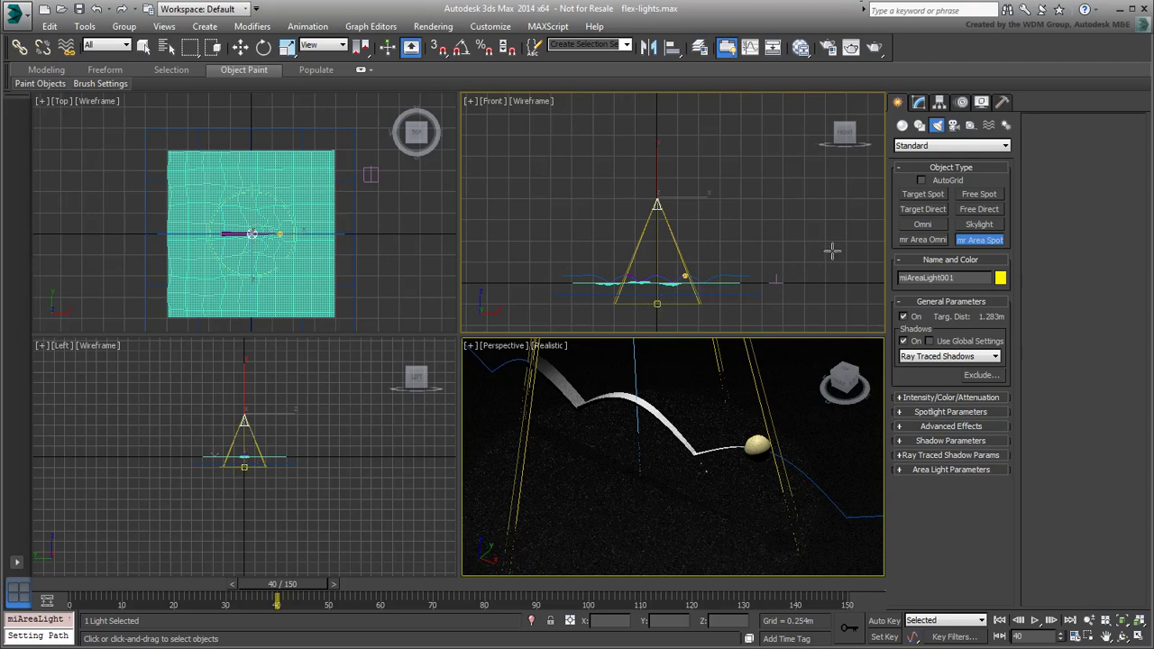
pyautogui.click(919, 102)
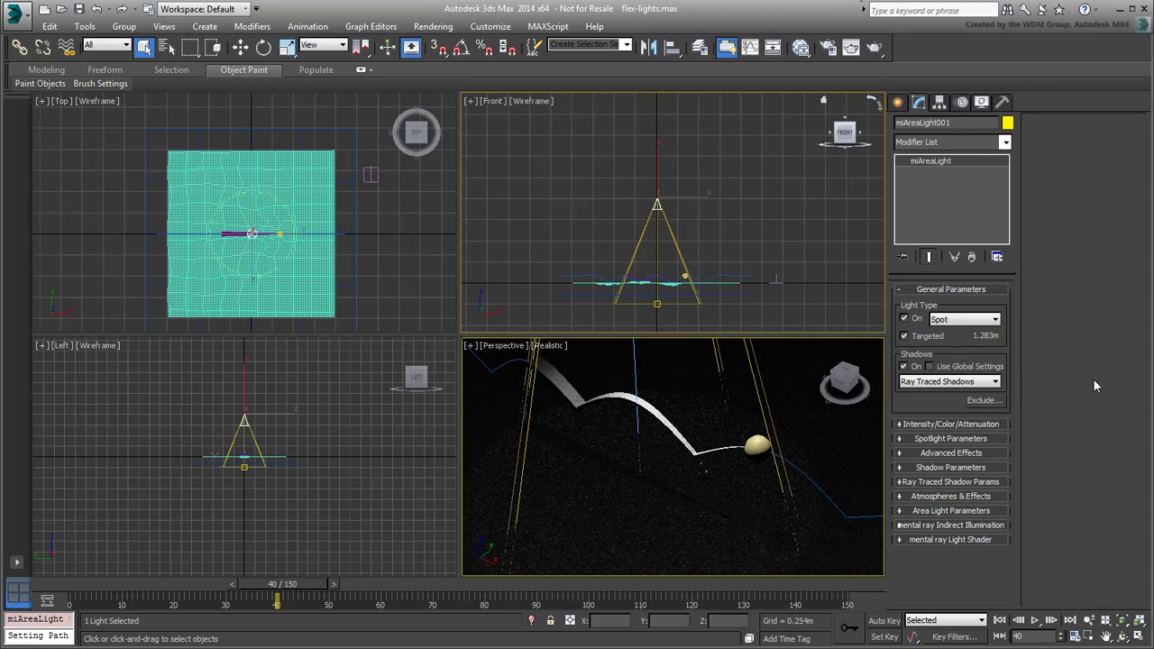
pyautogui.click(904, 336)
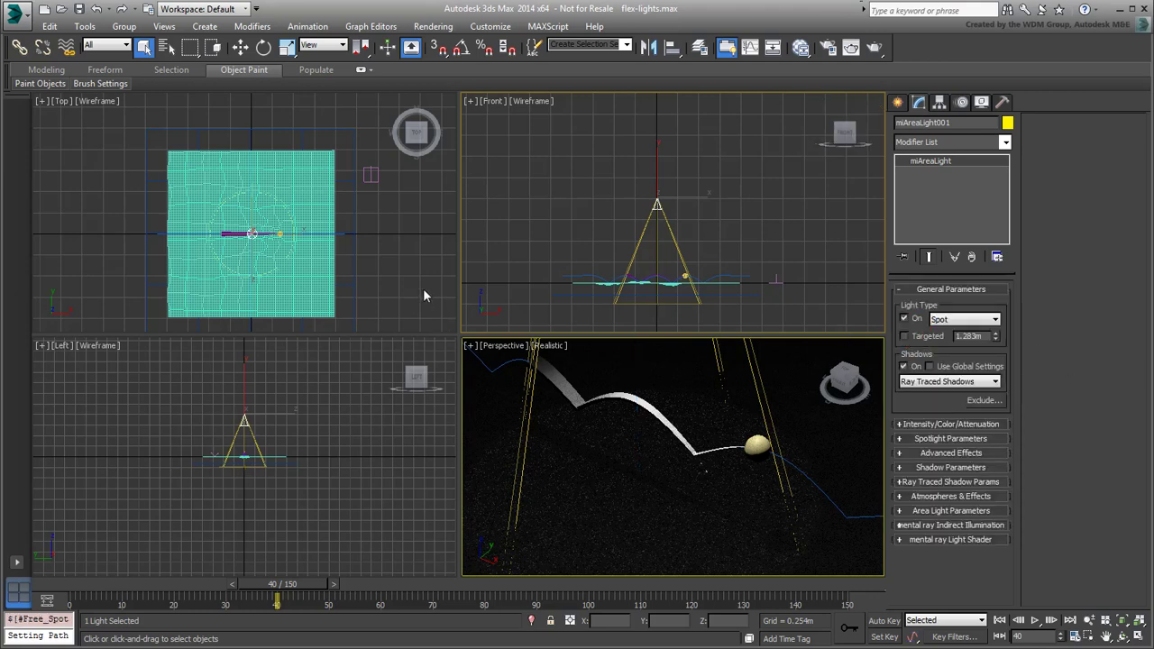
# - Nudge the spot light slightly in the Top view and set its Multiplier to 5.0
pyautogui.click(240, 47)
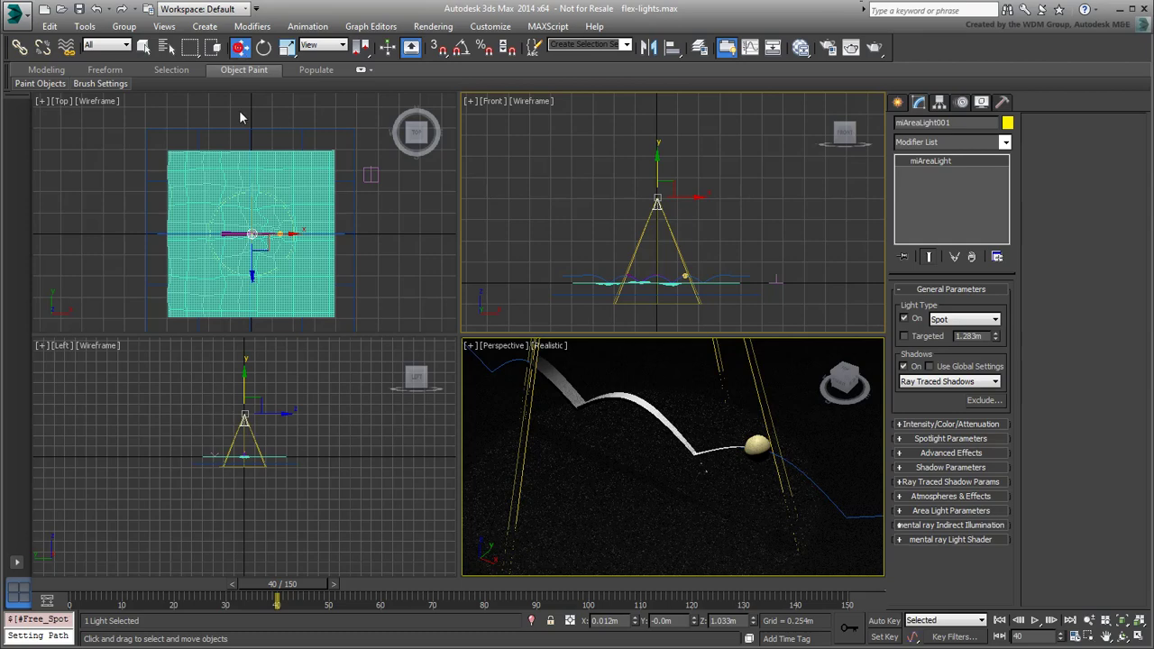
pyautogui.click(263, 218)
pyautogui.moveTo(264, 218); pyautogui.dragTo(262, 202)
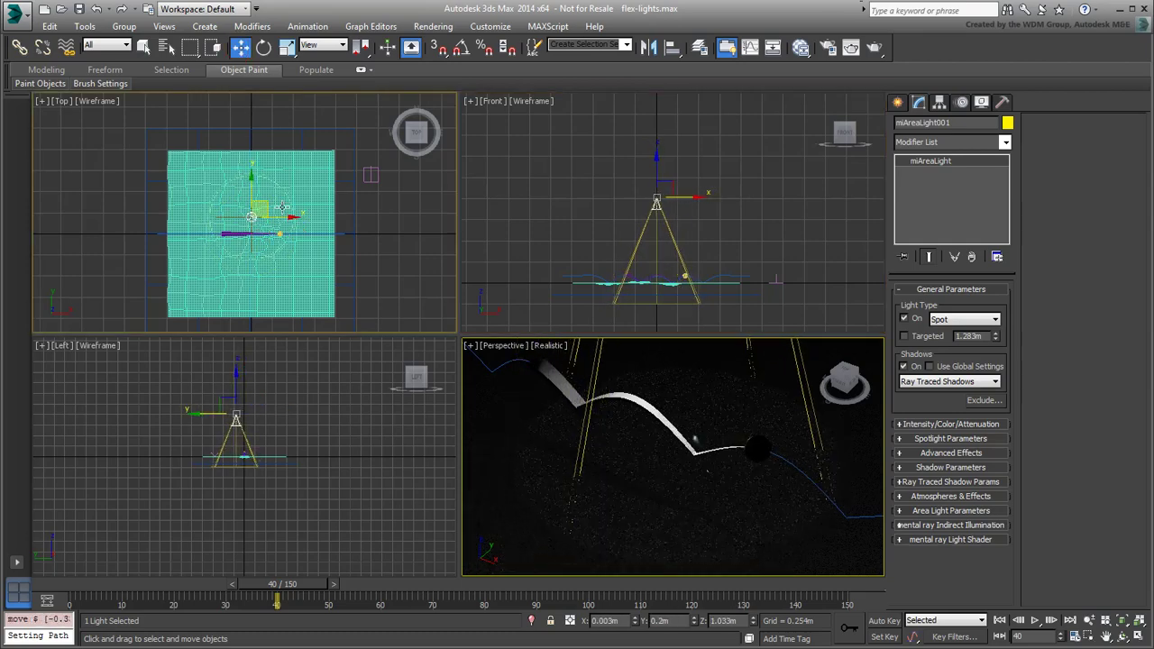
pyautogui.click(957, 425)
pyautogui.write('5')
pyautogui.press('Return')
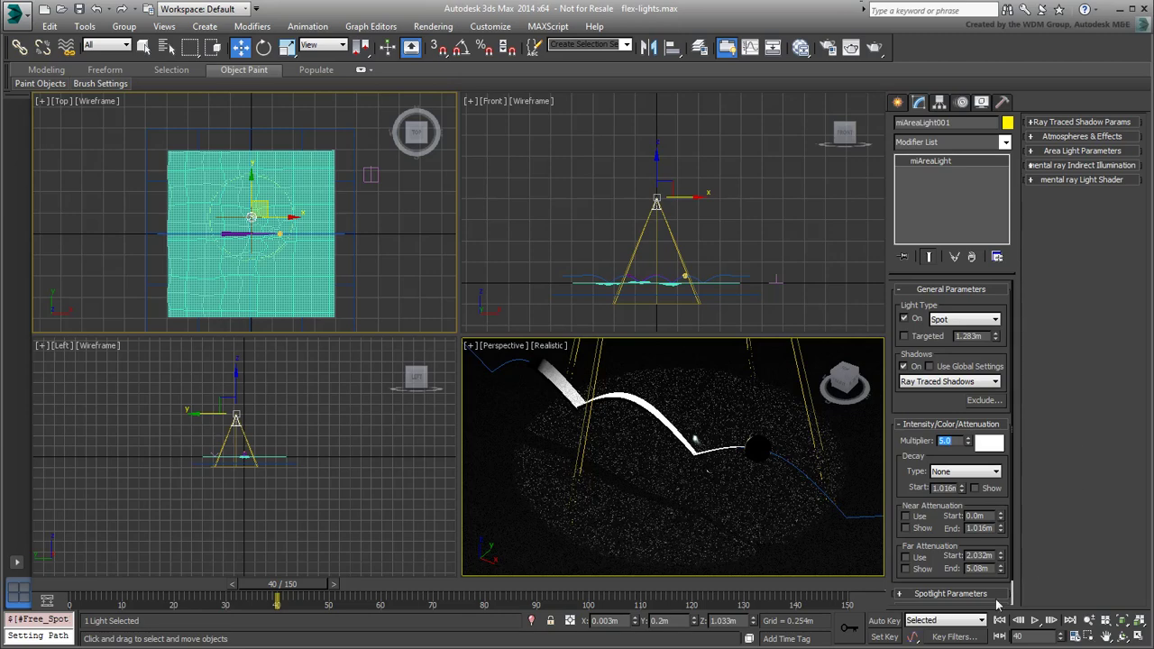
# - Widen the spotlight cone to hotspot 105.6 and falloff 107.6
pyautogui.click(950, 594)
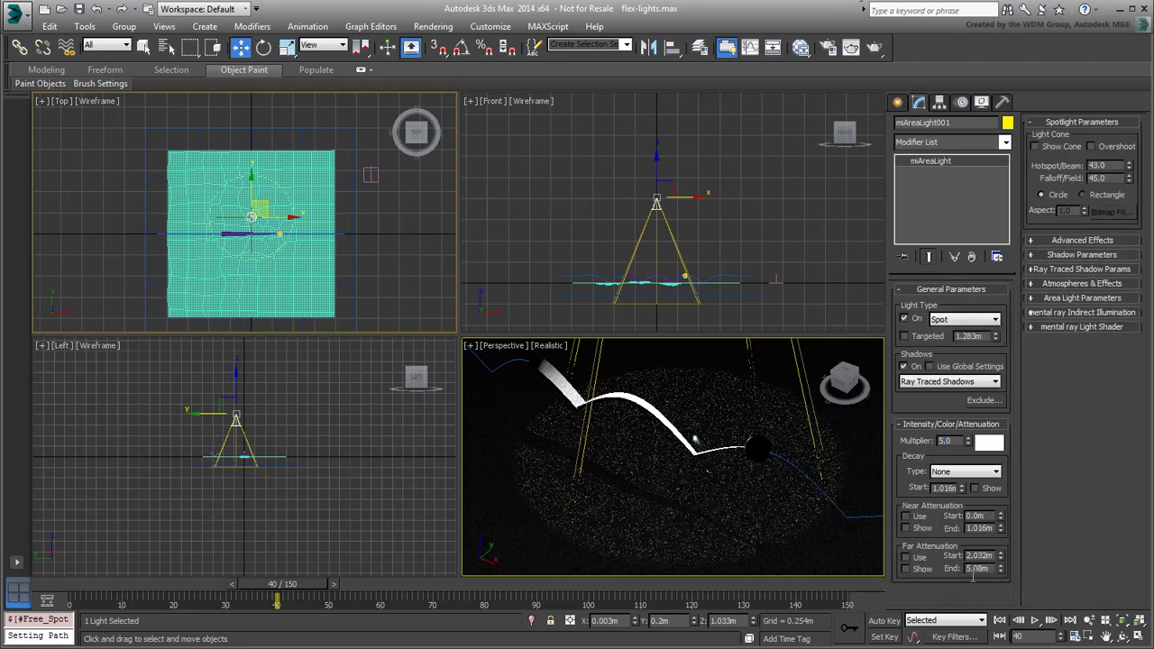
pyautogui.moveTo(1131, 171); pyautogui.dragTo(1137, 572)
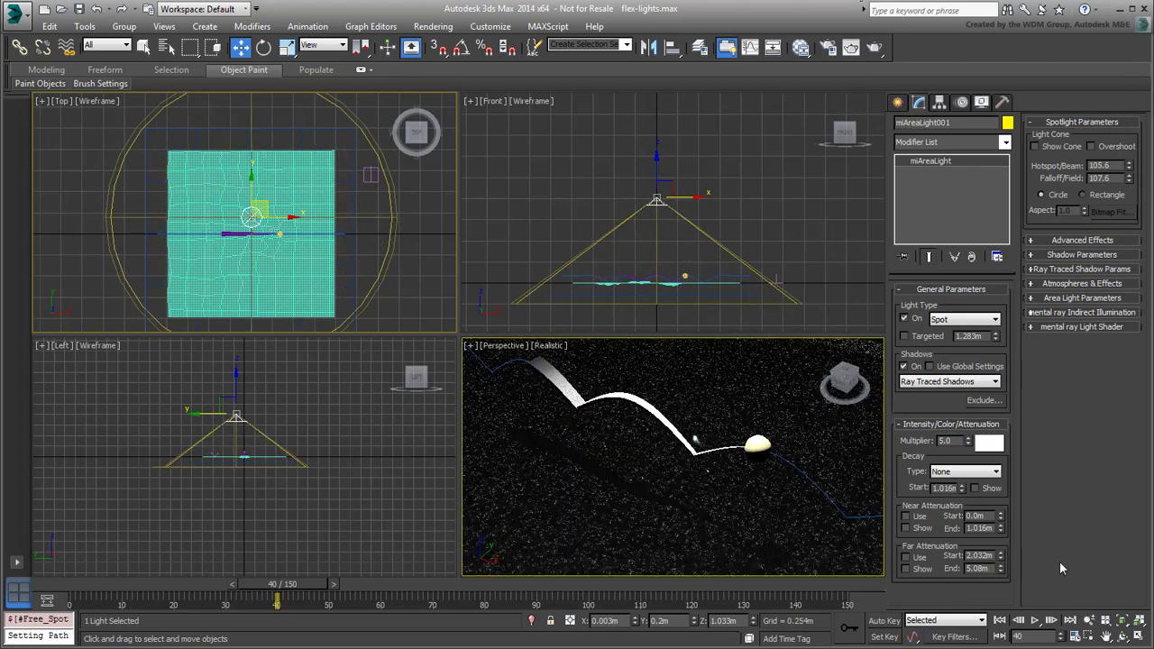
pyautogui.rightClick(763, 491)
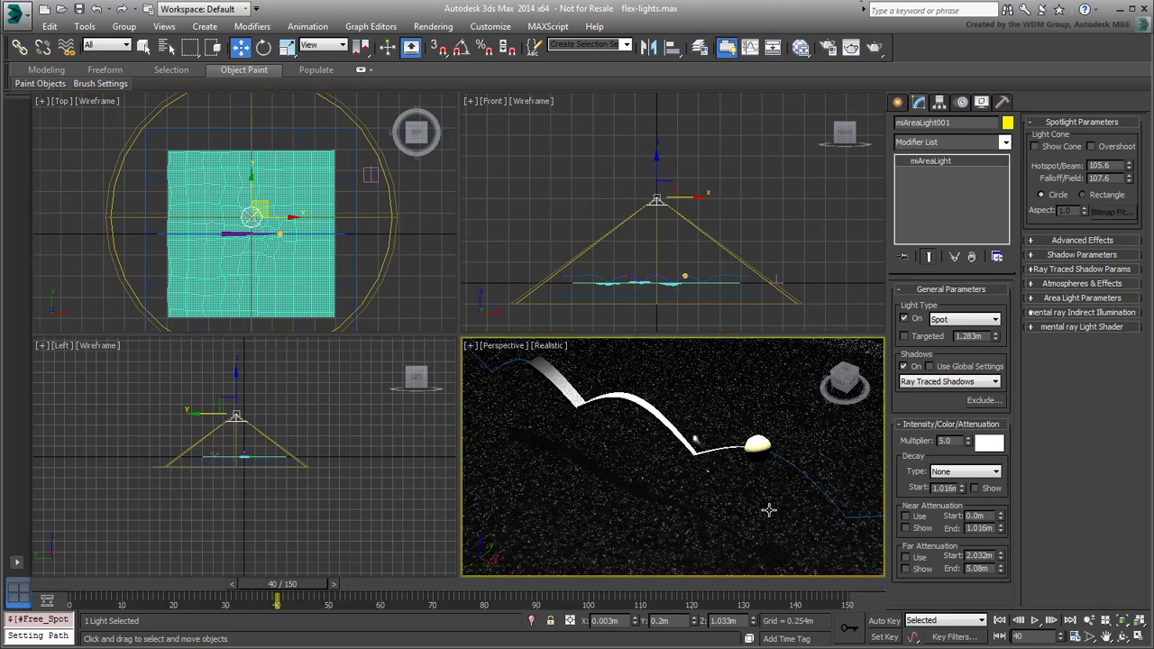
# - Test-render the perspective view and set the area light height and width to 0.15m
pyautogui.click(871, 52)
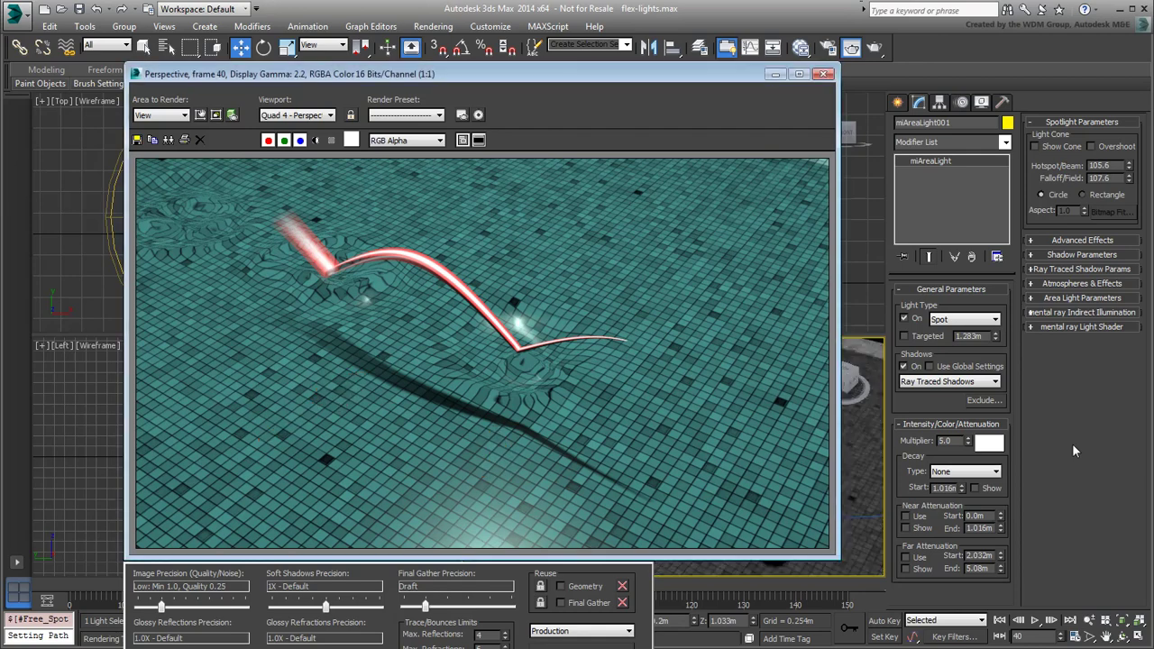
pyautogui.click(1074, 298)
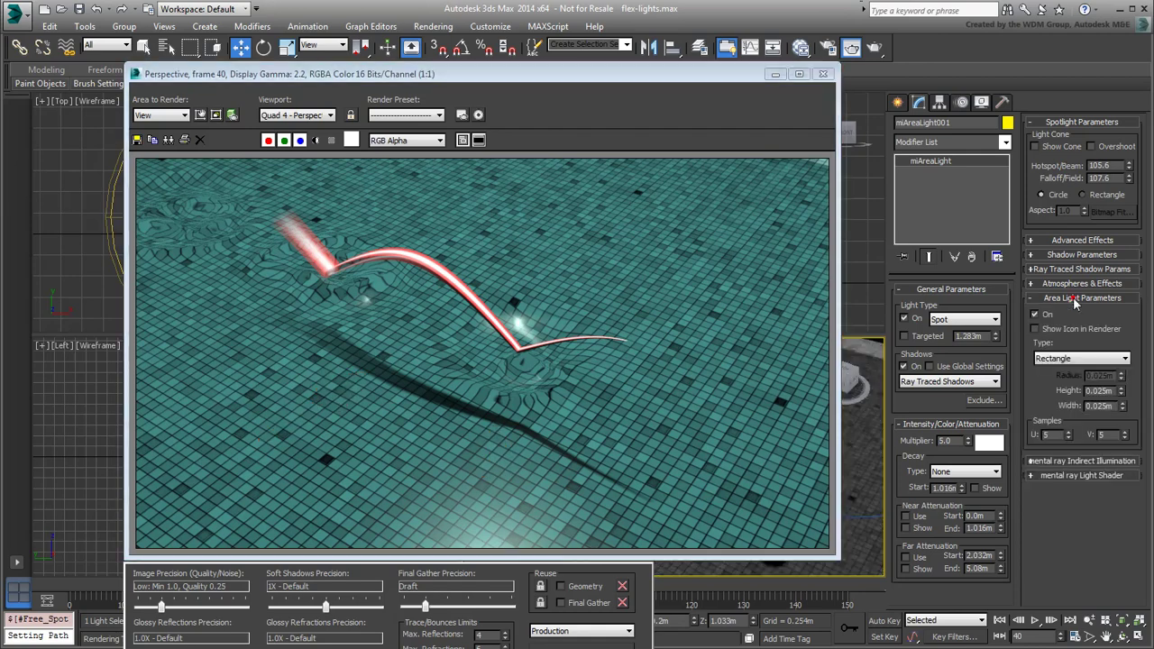
pyautogui.doubleClick(1098, 391)
pyautogui.write('0.15')
pyautogui.press('Tab')
pyautogui.write('0.15')
pyautogui.press('Return')
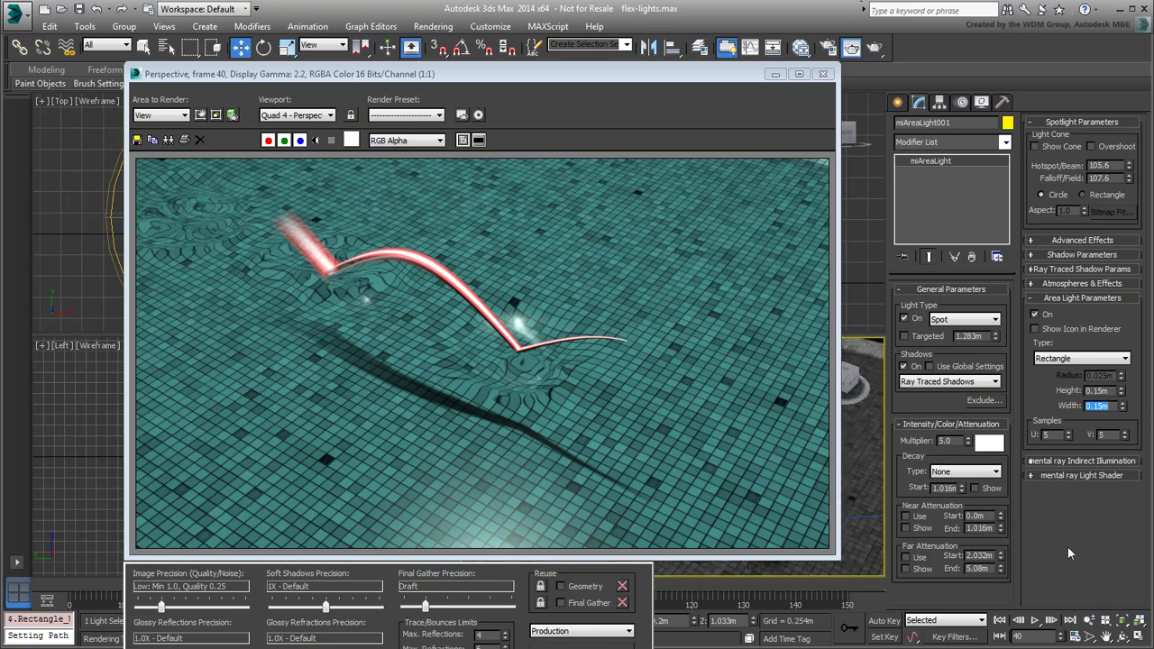
# - Re-render, set shadow density to 0.9, render again, then close the frame window
pyautogui.click(874, 47)
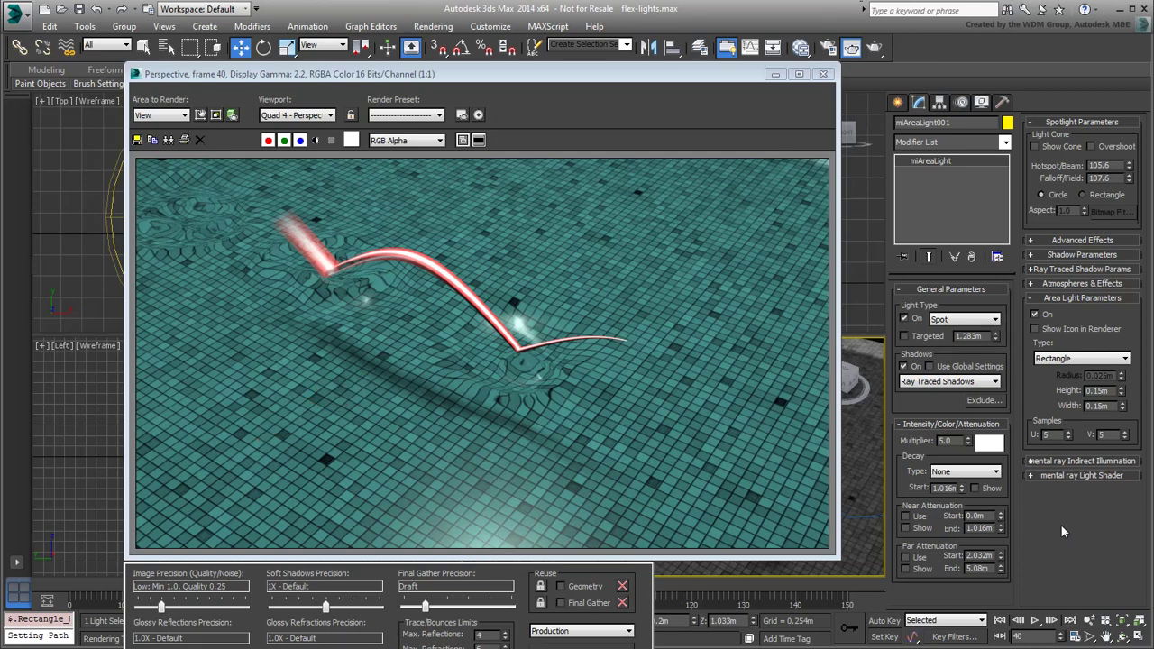
pyautogui.click(1068, 255)
pyautogui.write('0.9')
pyautogui.press('Return')
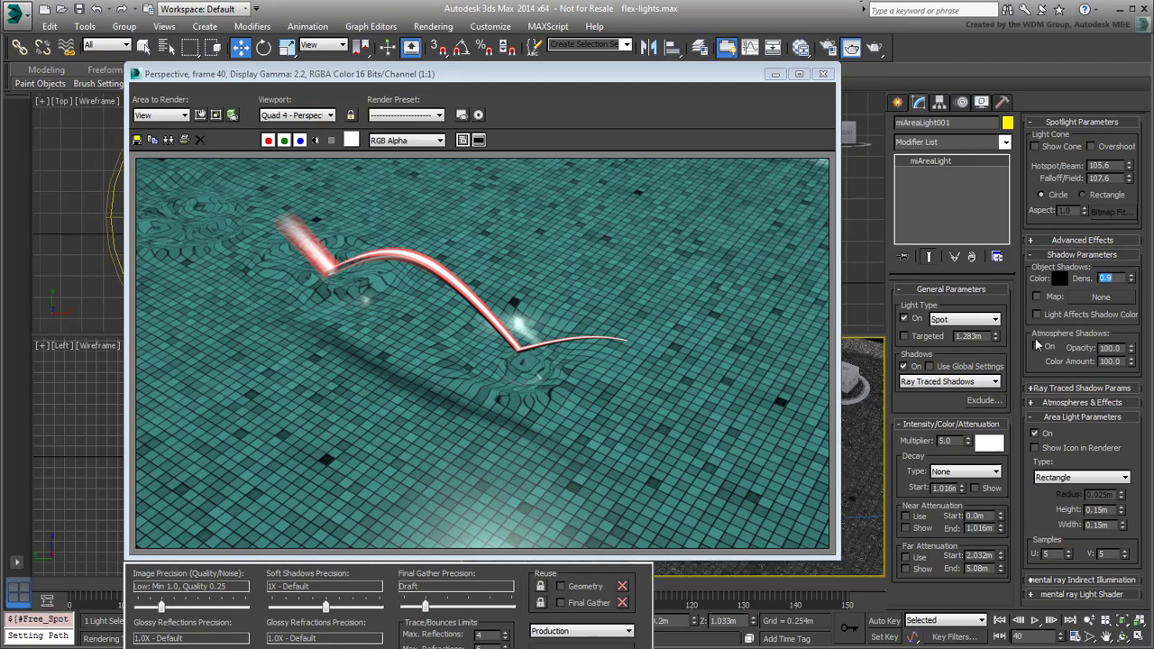
pyautogui.click(876, 49)
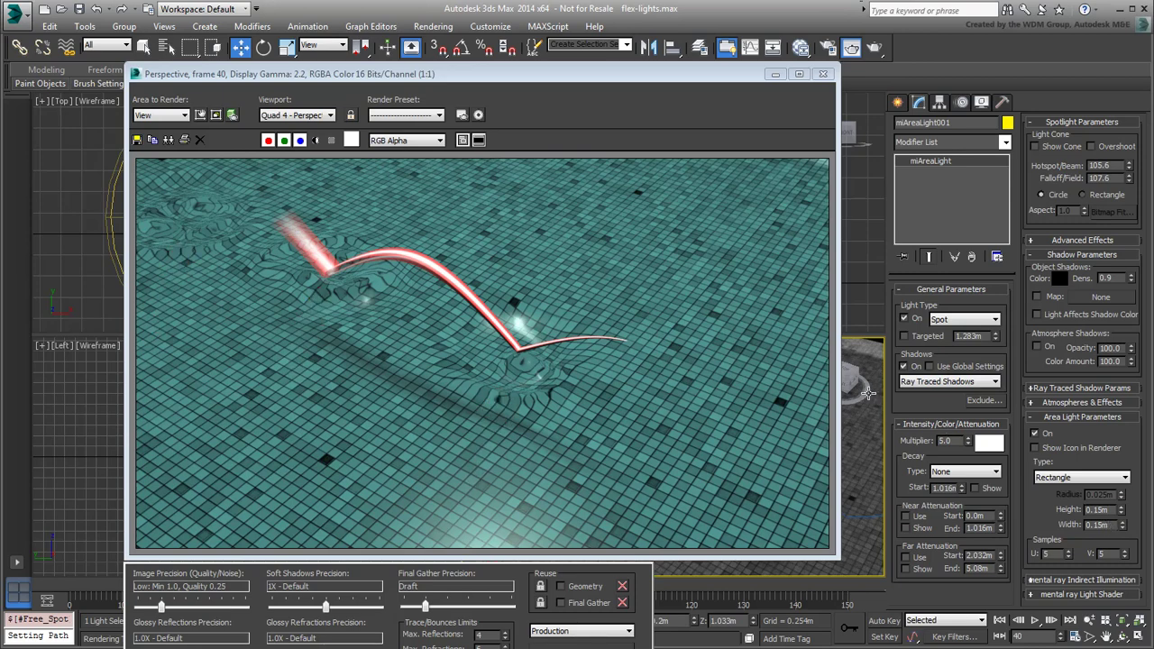
pyautogui.click(823, 74)
pyautogui.click(439, 229)
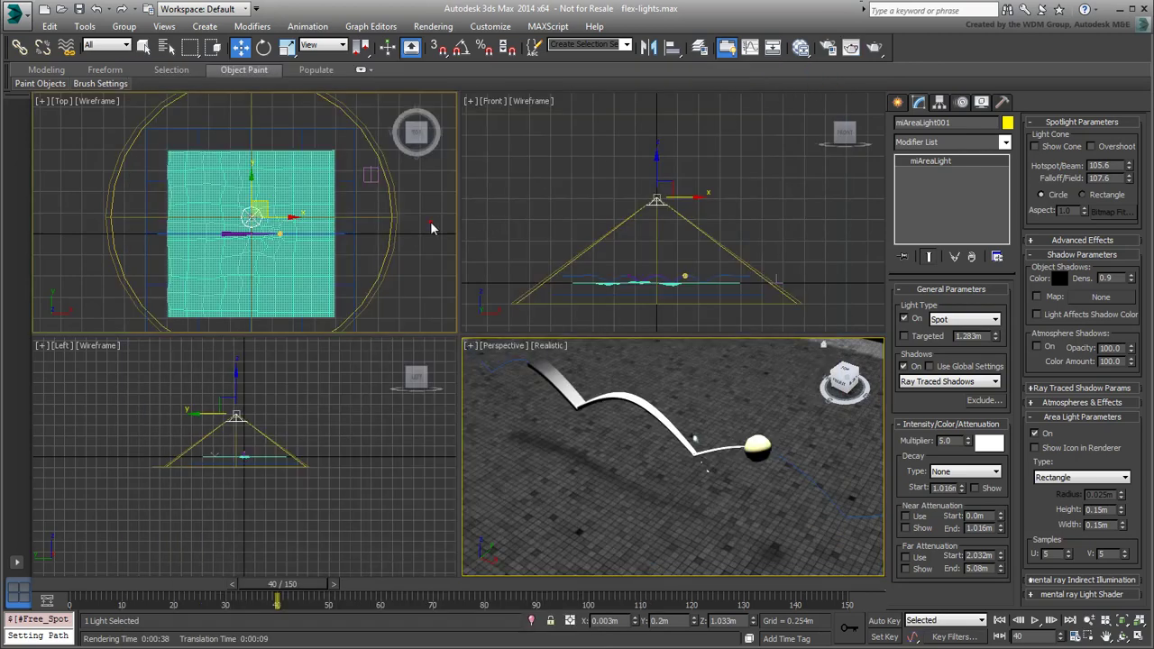
pyautogui.click(897, 103)
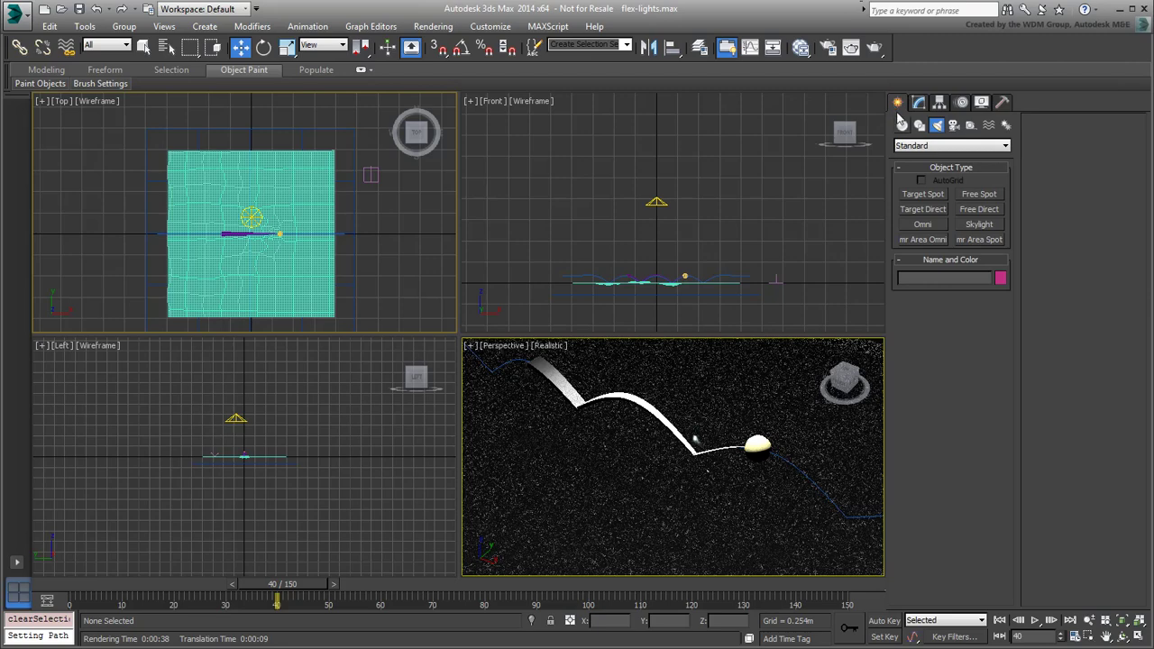
# - Place an mr Area Omni light over the water's left side and raise it just above the surface
pyautogui.click(920, 240)
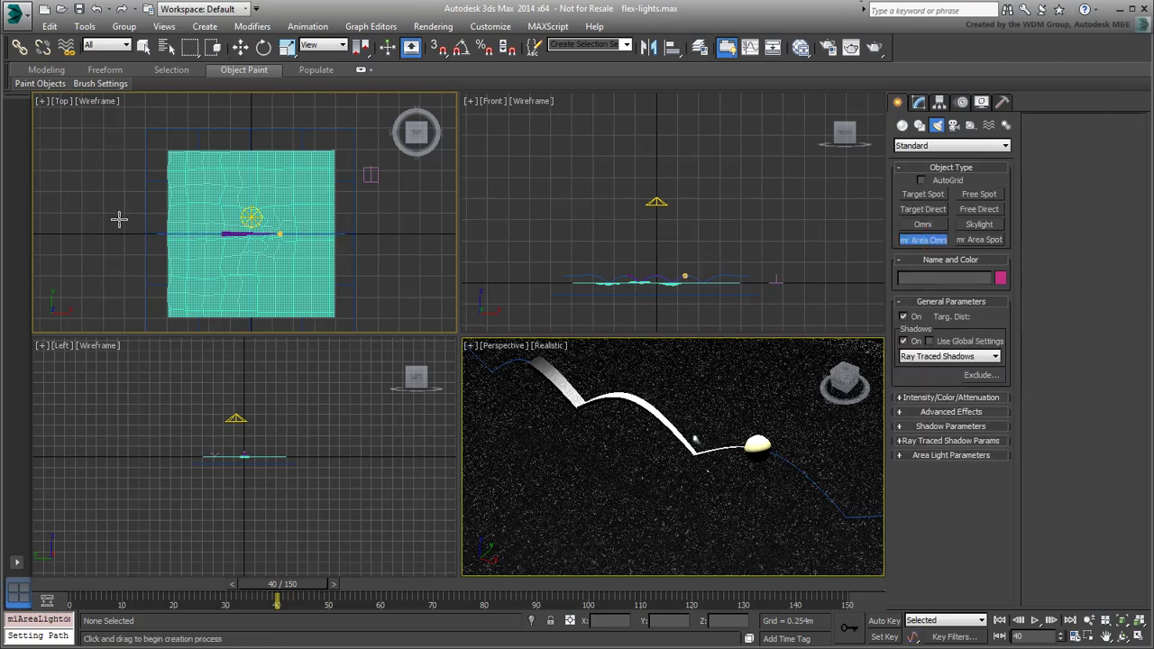
pyautogui.click(180, 221)
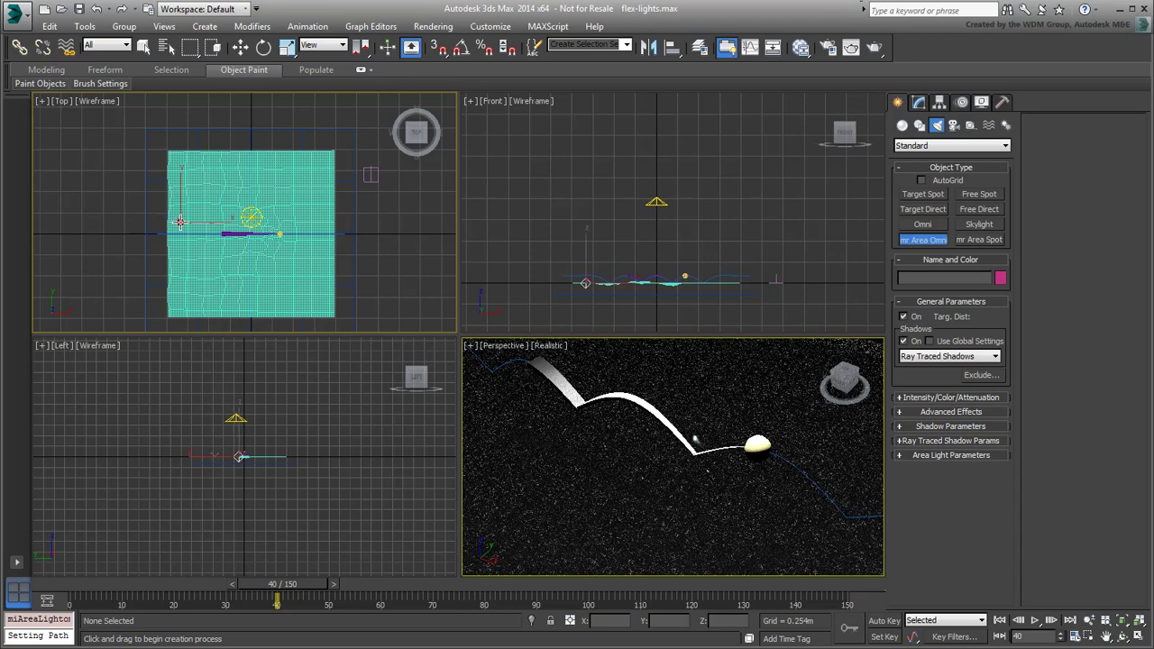
pyautogui.rightClick(590, 270)
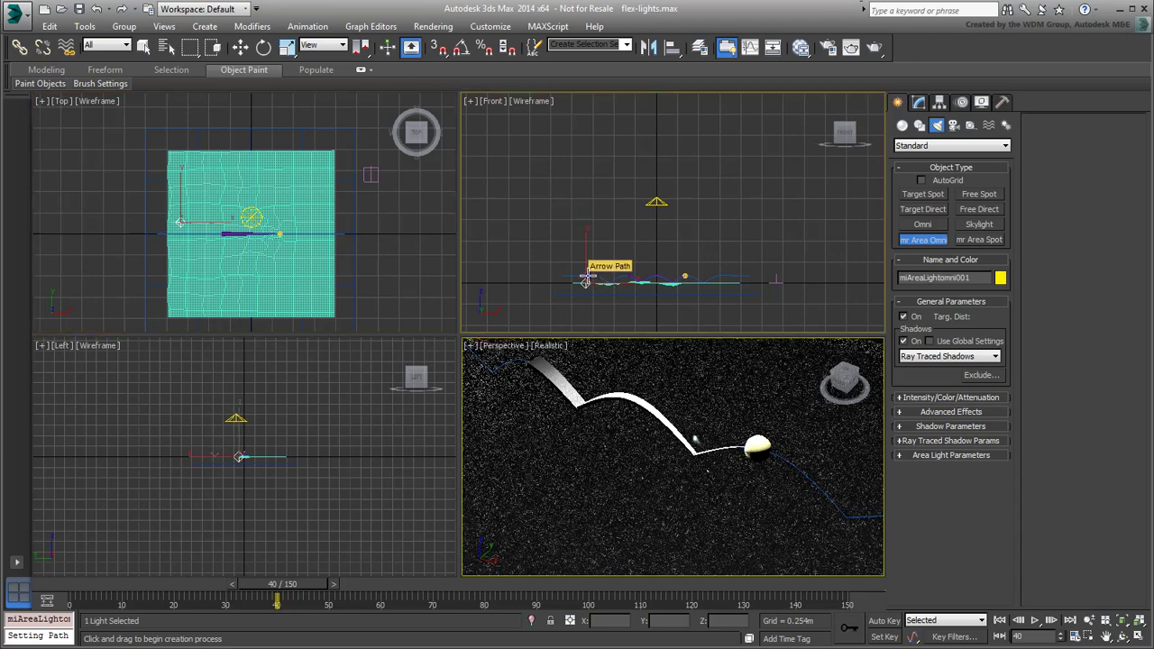
pyautogui.moveTo(587, 257); pyautogui.dragTo(588, 219)
pyautogui.rightClick(588, 220)
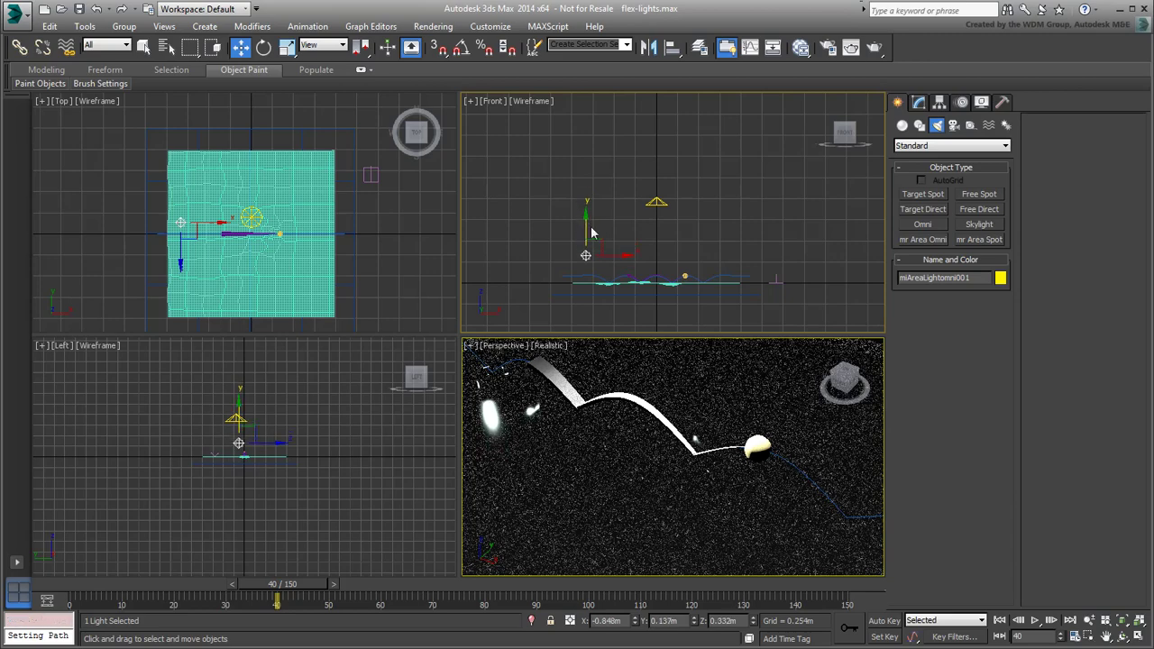
pyautogui.click(919, 102)
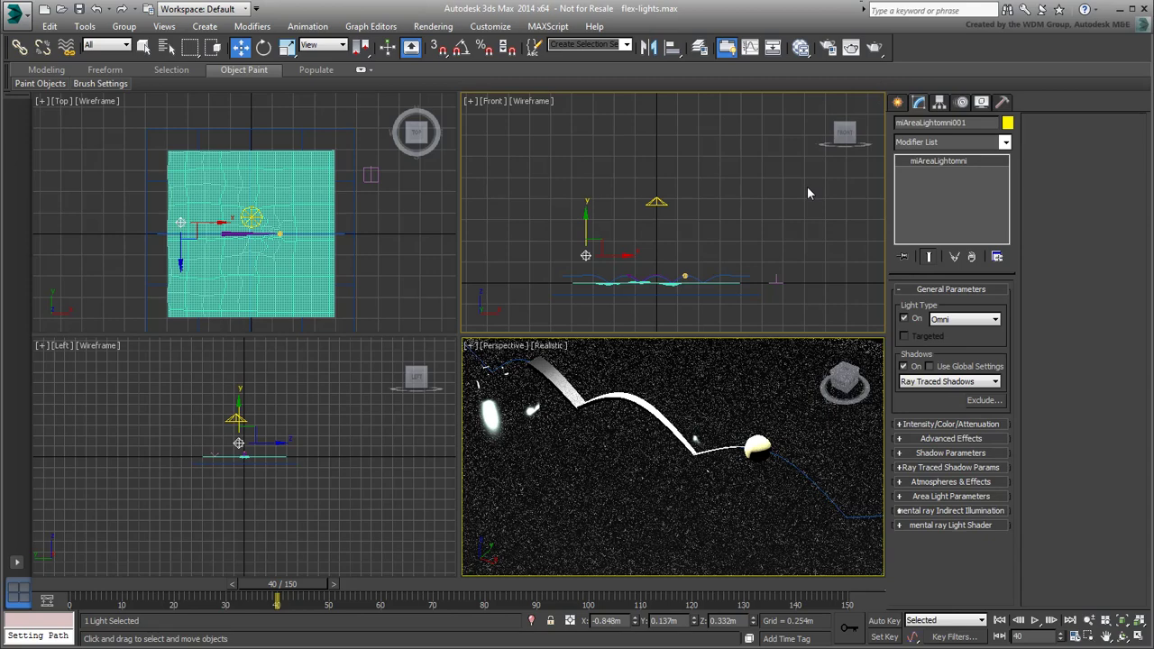
# - Disable the omni's shadows and diffuse, keep Multiplier 1.0, and move it upper-left
pyautogui.click(905, 367)
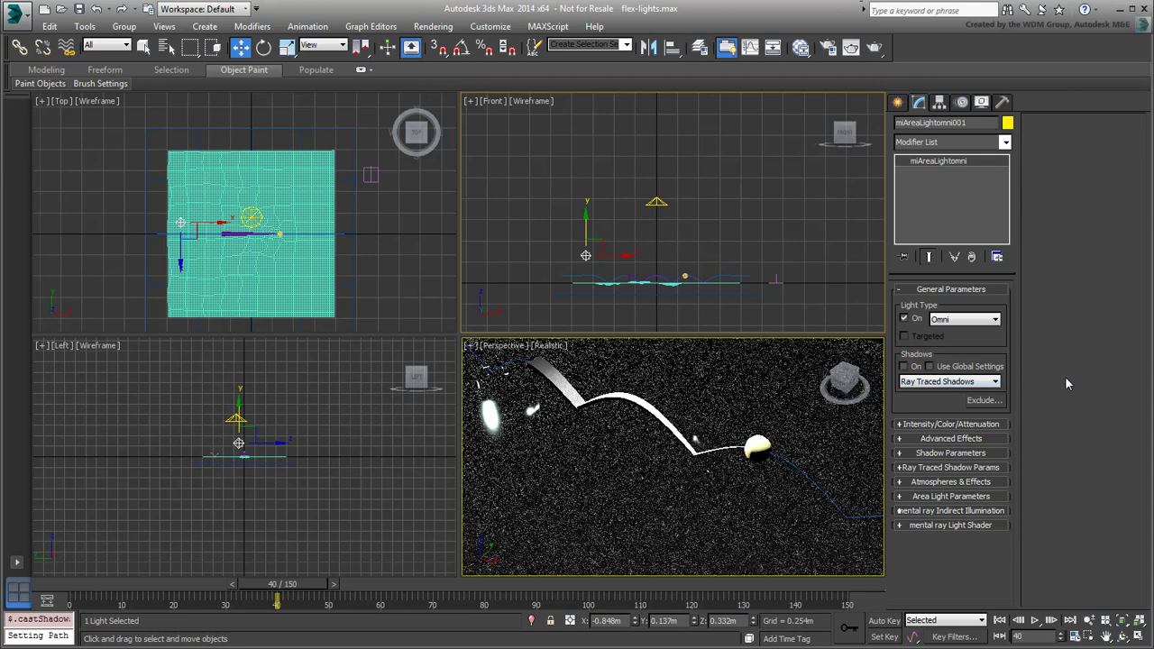
pyautogui.click(936, 438)
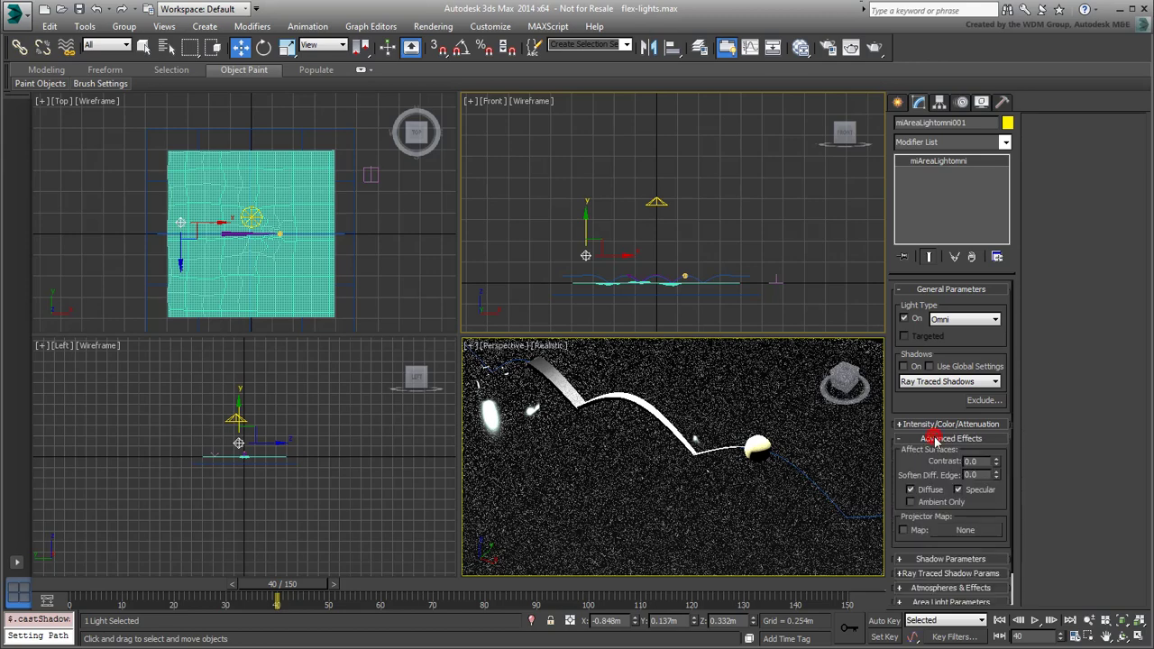
pyautogui.click(910, 489)
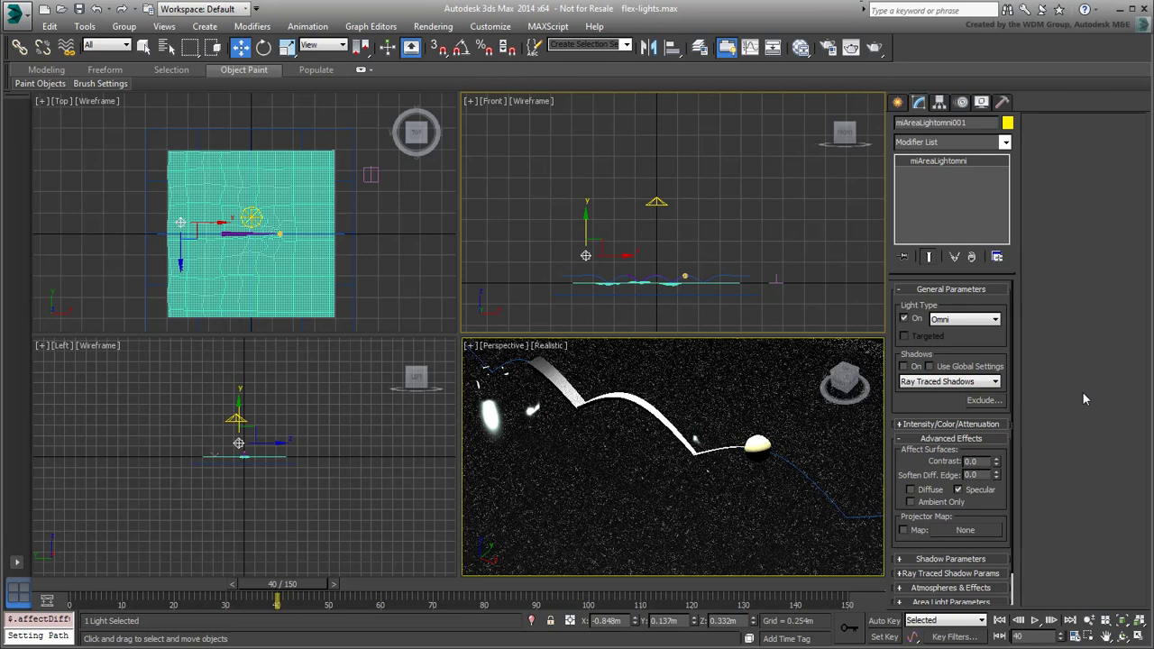
pyautogui.click(926, 425)
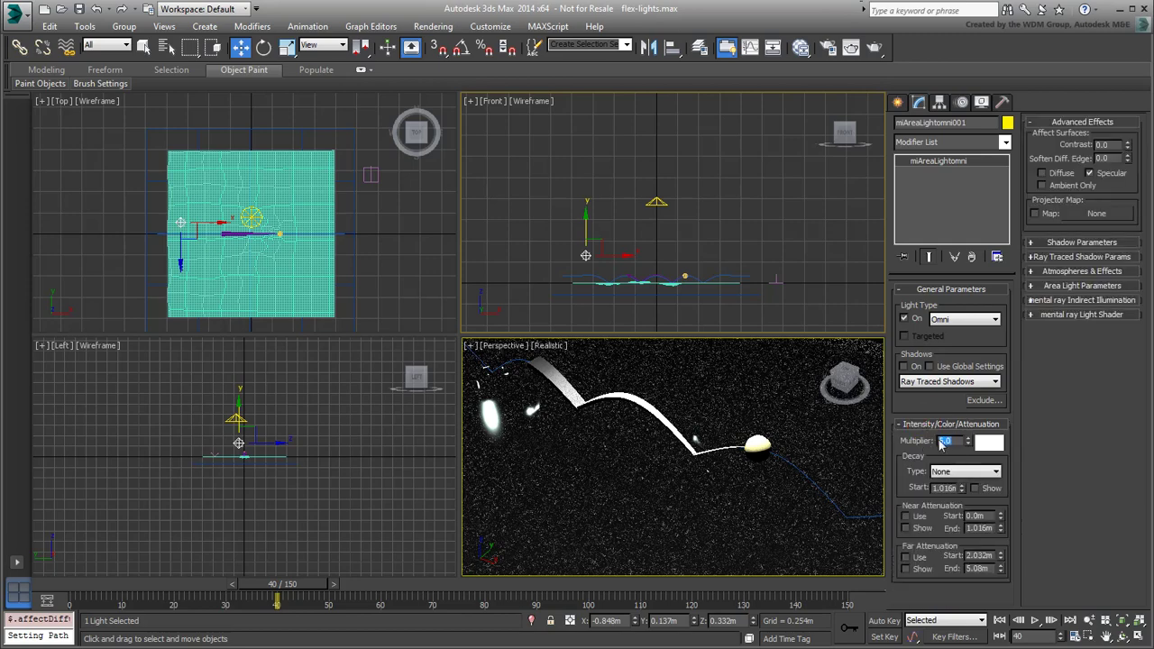
pyautogui.press('Return')
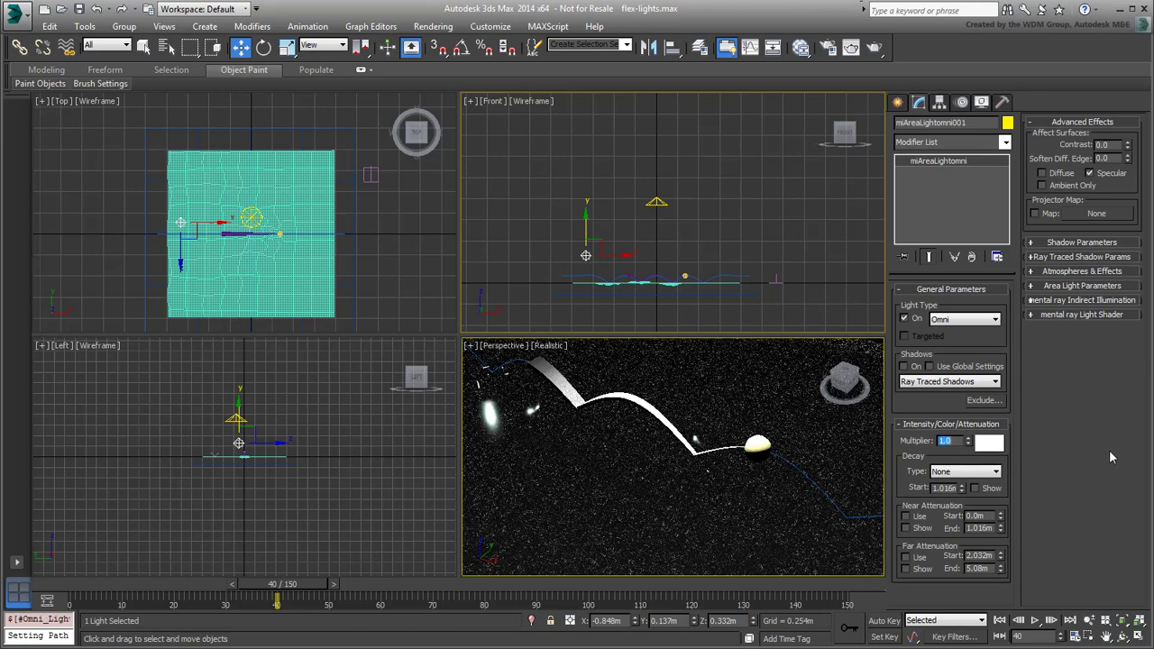
pyautogui.rightClick(262, 184)
pyautogui.moveTo(197, 208)
pyautogui.mouseDown()
pyautogui.moveTo(196, 192)
pyautogui.moveTo(169, 188)
pyautogui.moveTo(185, 183)
pyautogui.moveTo(158, 190)
pyautogui.moveTo(178, 192)
pyautogui.mouseUp()
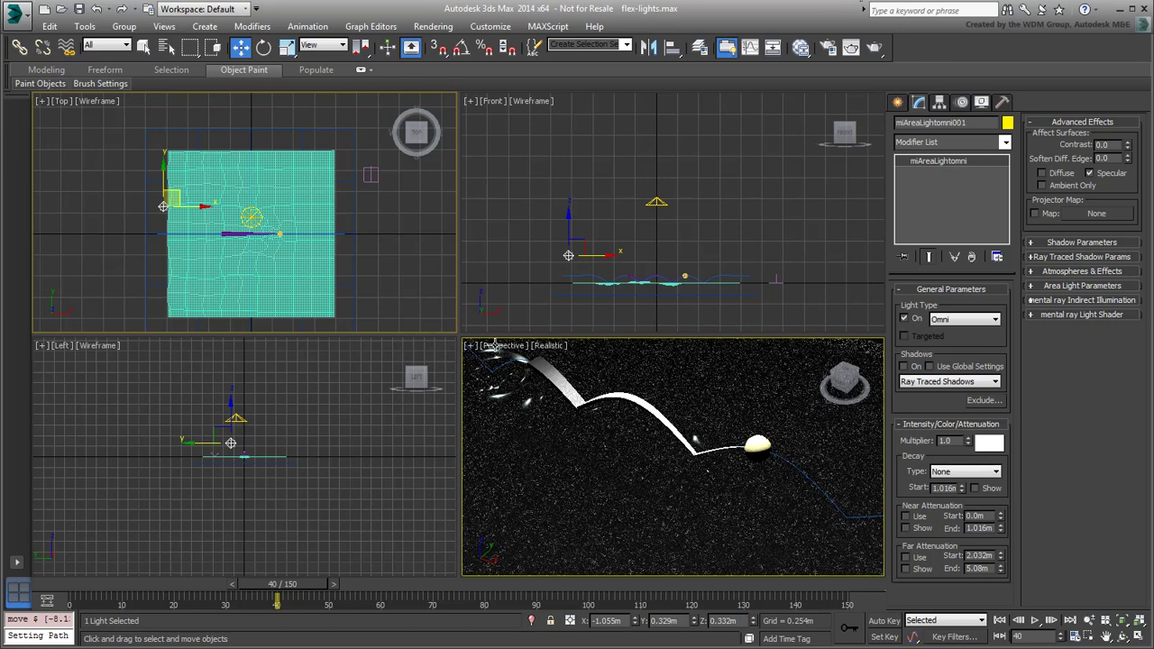
# - Switch the Perspective viewport to Lighting and Shadows > Illuminate with Scene Lights
pyautogui.click(548, 348)
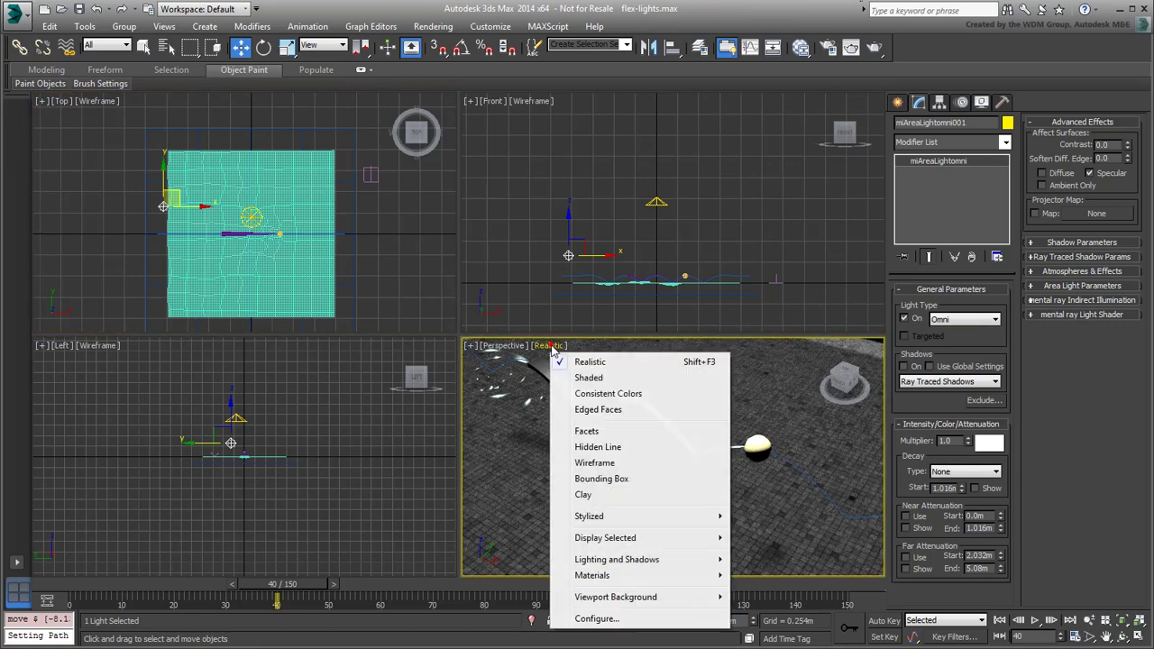
pyautogui.click(602, 561)
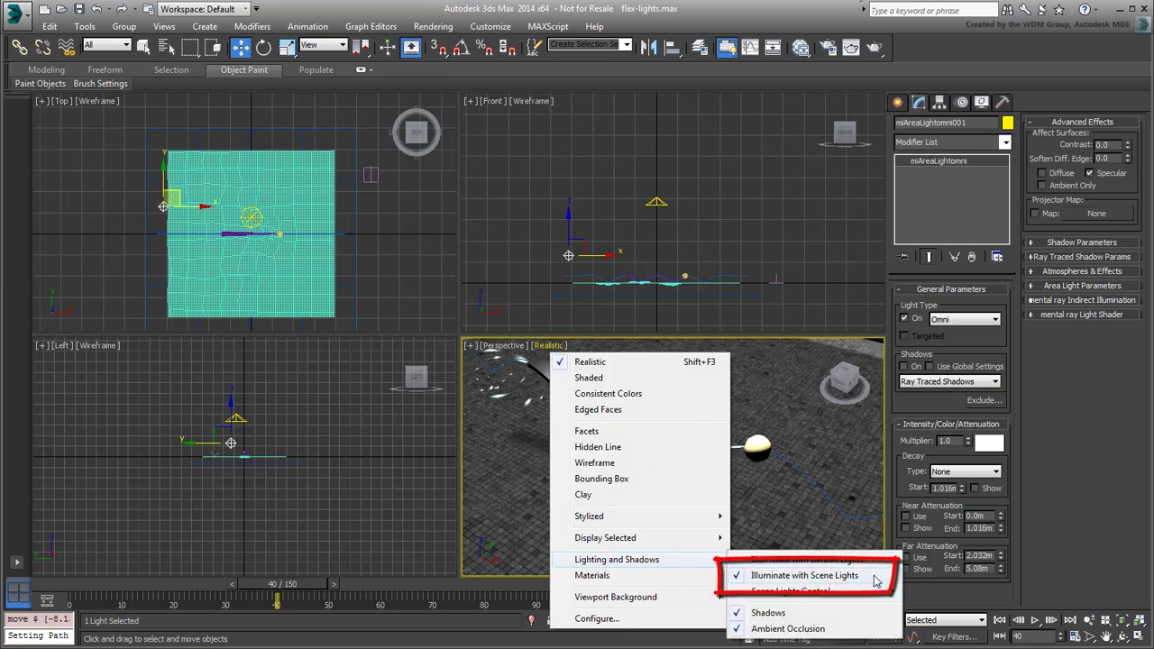
pyautogui.click(868, 578)
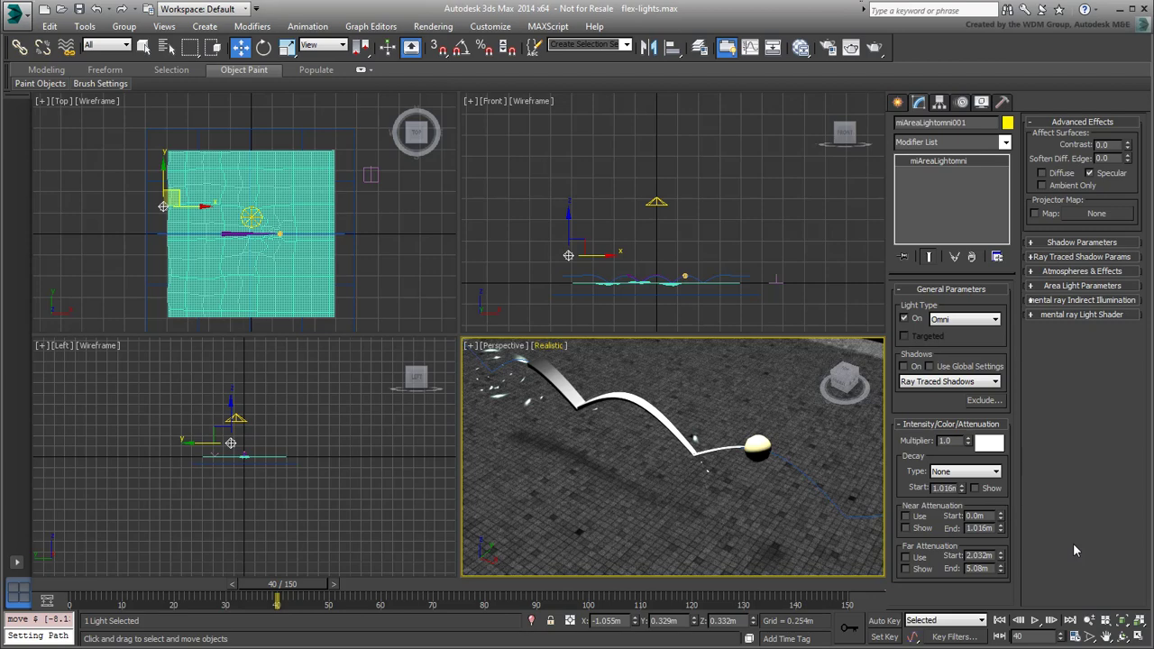
# - Shift-drag the glint light right along X in the Top view to make an instanced copy
pyautogui.rightClick(383, 252)
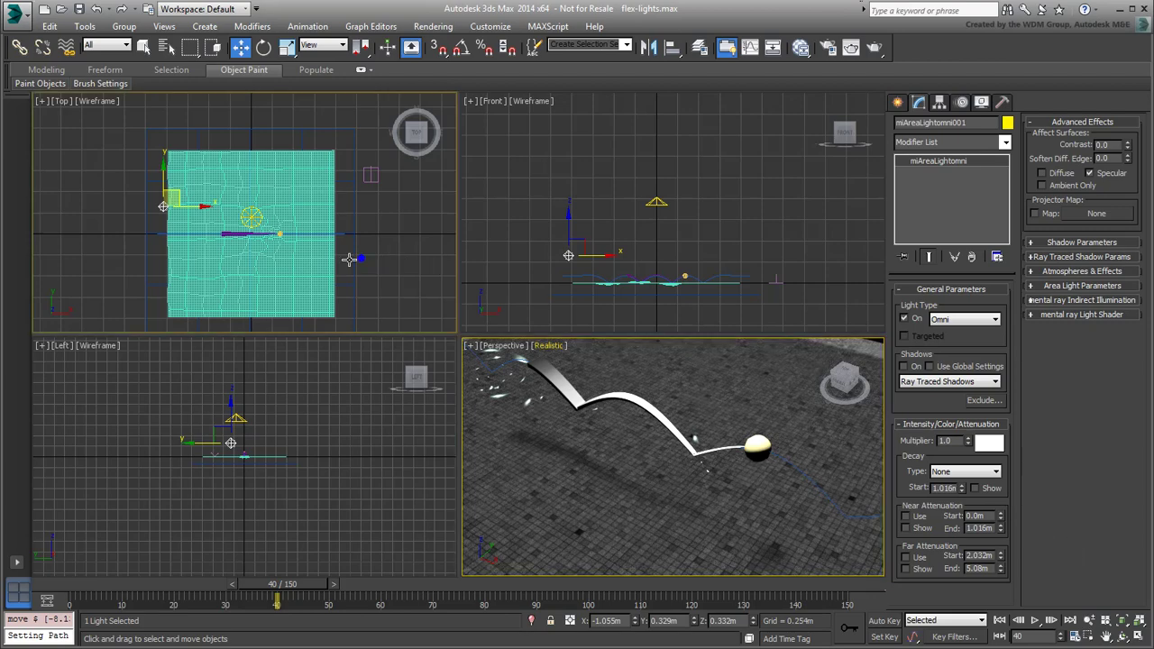
pyautogui.scroll(3, 200, 216)
pyautogui.keyDown('shift'); pyautogui.moveTo(124, 179); pyautogui.dragTo(230, 192); pyautogui.keyUp('shift')
pyautogui.click(503, 299)
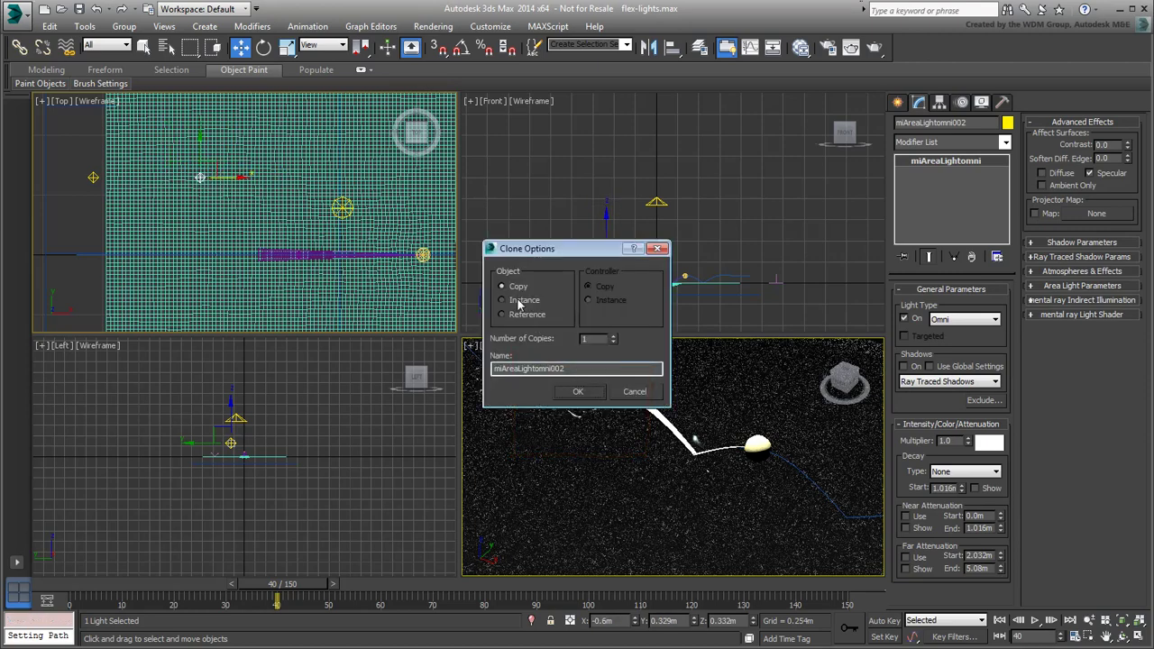
pyautogui.click(573, 394)
# - Add two more instanced glint lights further right, then move to frame 51
pyautogui.moveTo(296, 229); pyautogui.dragTo(171, 222, button='middle')
pyautogui.keyDown('shift'); pyautogui.moveTo(107, 171); pyautogui.dragTo(247, 185); pyautogui.keyUp('shift')
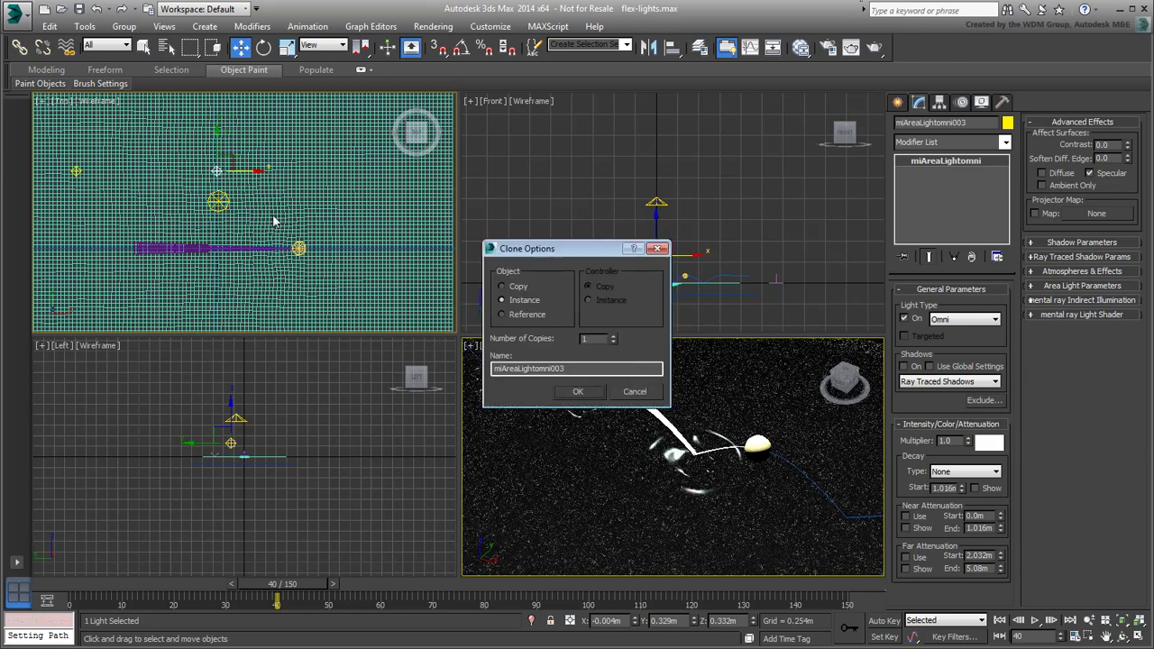
pyautogui.click(580, 390)
pyautogui.moveTo(299, 247); pyautogui.dragTo(214, 250, button='middle')
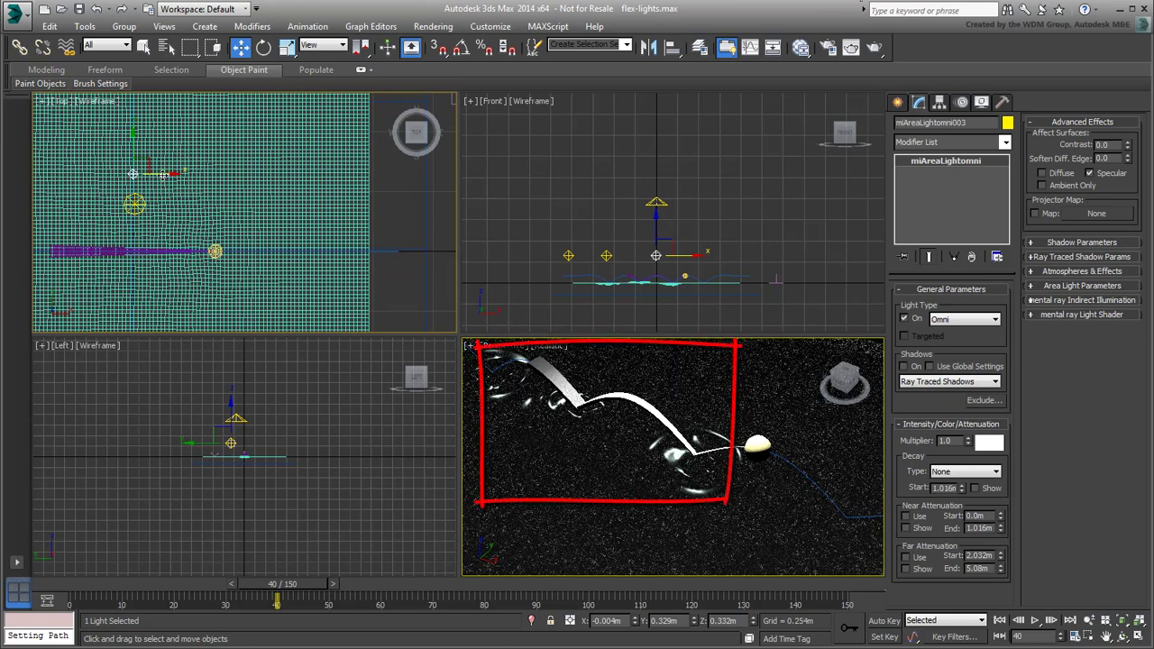
pyautogui.keyDown('shift'); pyautogui.moveTo(164, 176); pyautogui.dragTo(283, 198); pyautogui.keyUp('shift')
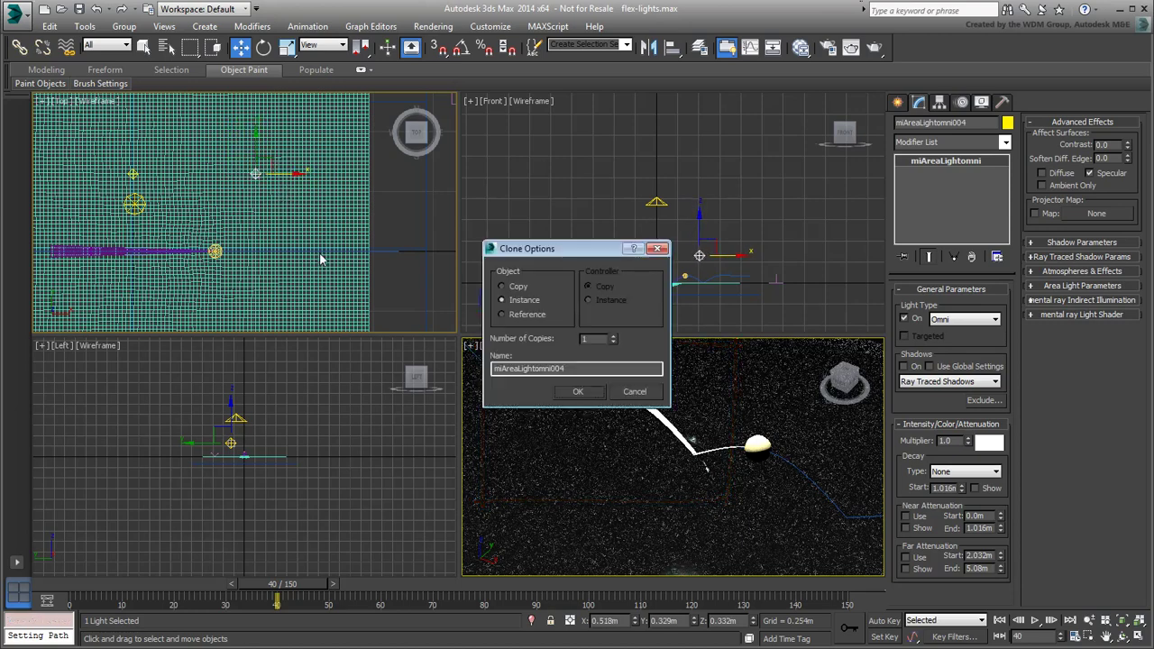
pyautogui.click(581, 391)
pyautogui.moveTo(288, 586)
pyautogui.mouseDown()
pyautogui.moveTo(390, 591)
pyautogui.moveTo(163, 595)
pyautogui.moveTo(433, 595)
pyautogui.moveTo(219, 595)
pyautogui.moveTo(362, 597)
pyautogui.moveTo(345, 601)
pyautogui.mouseUp()
# - Render frame 51, lower the glint lights' Multiplier to 0.5, and render again
pyautogui.press('w')
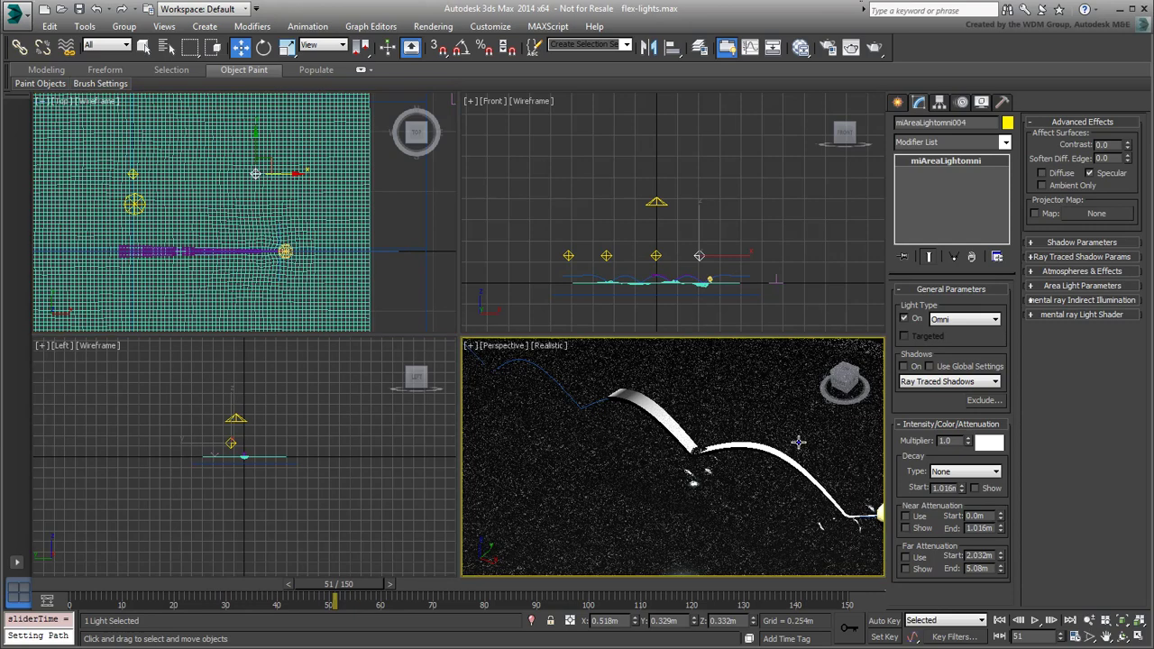
pyautogui.click(873, 47)
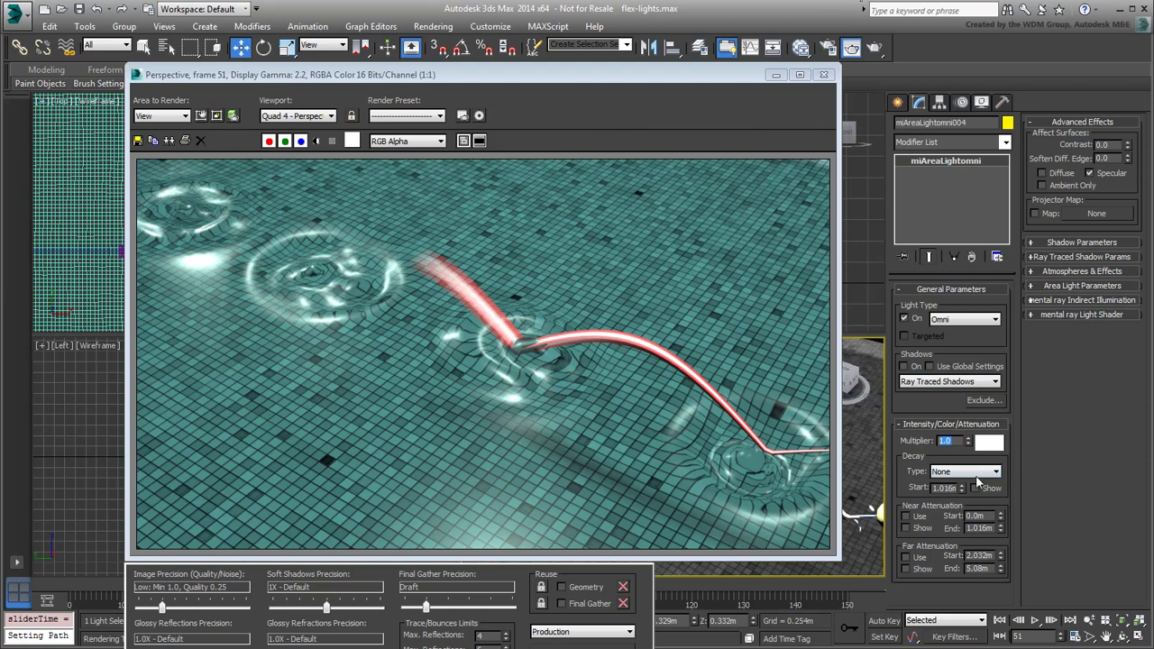
pyautogui.write('0.5')
pyautogui.press('Return')
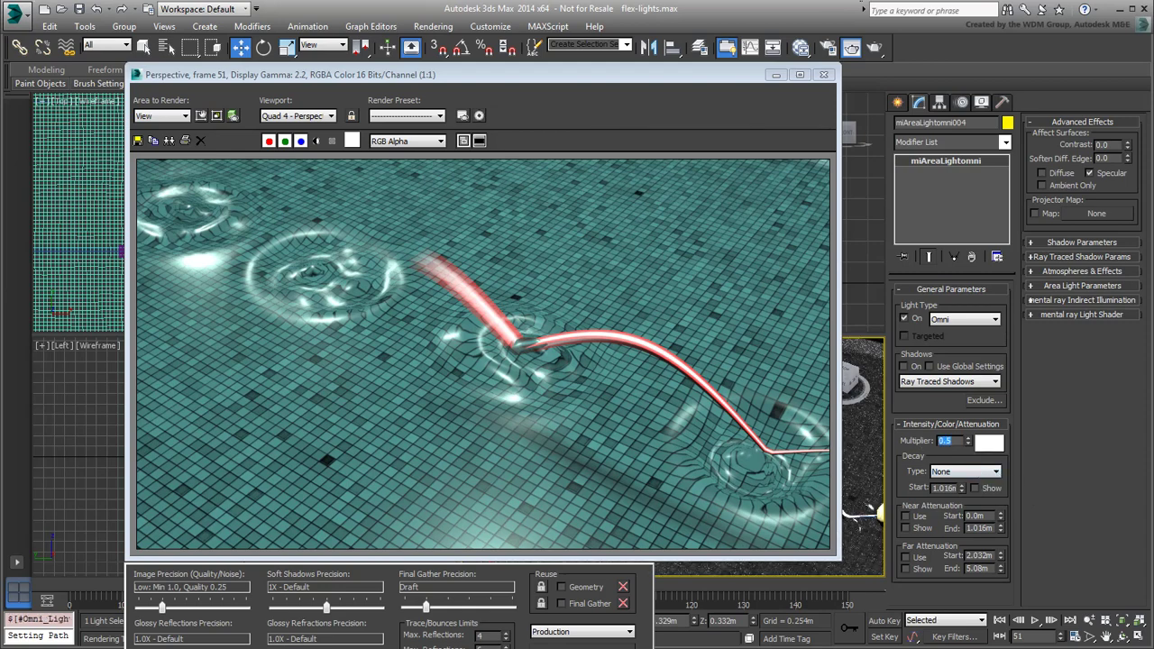
pyautogui.click(873, 46)
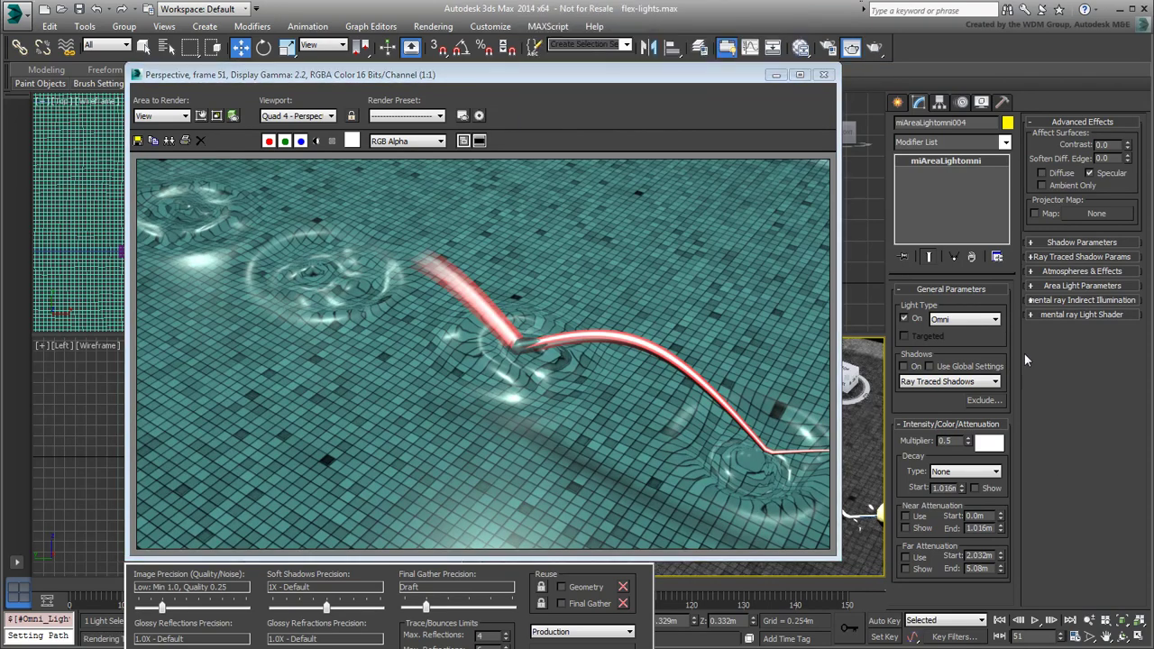
pyautogui.click(822, 76)
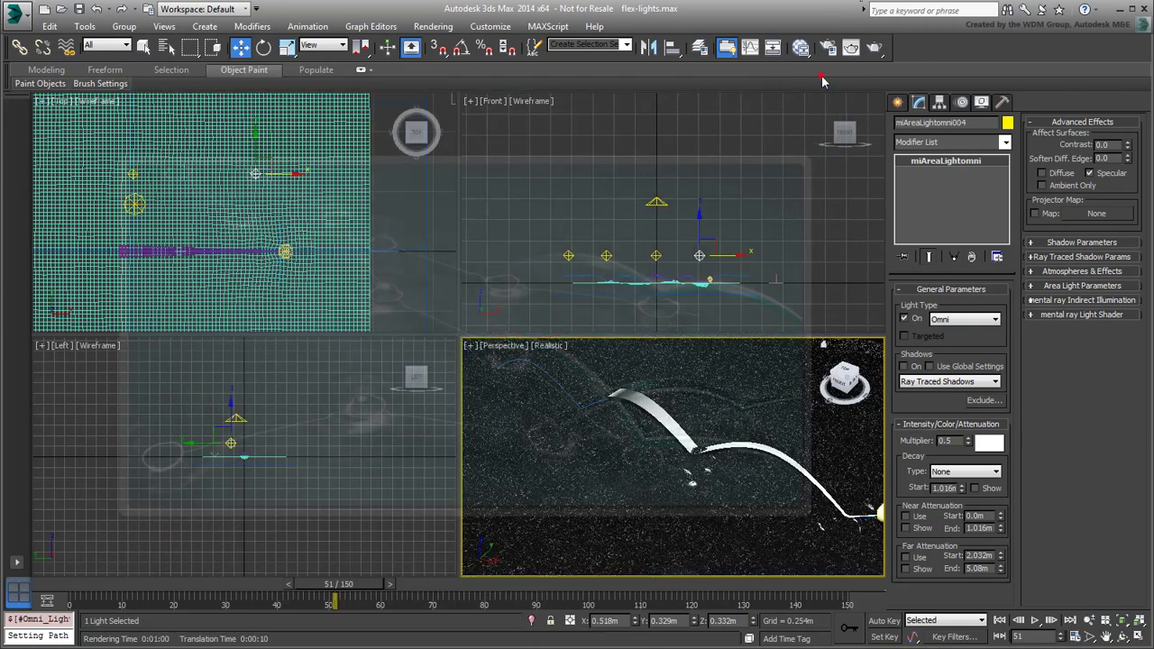